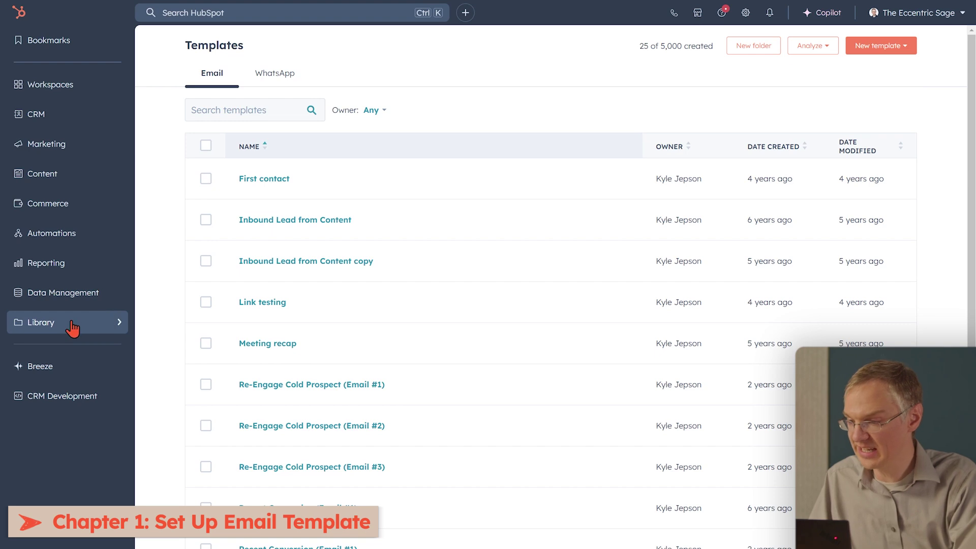
- Open the email Templates library from the Library menu
mouse_move(73, 330)
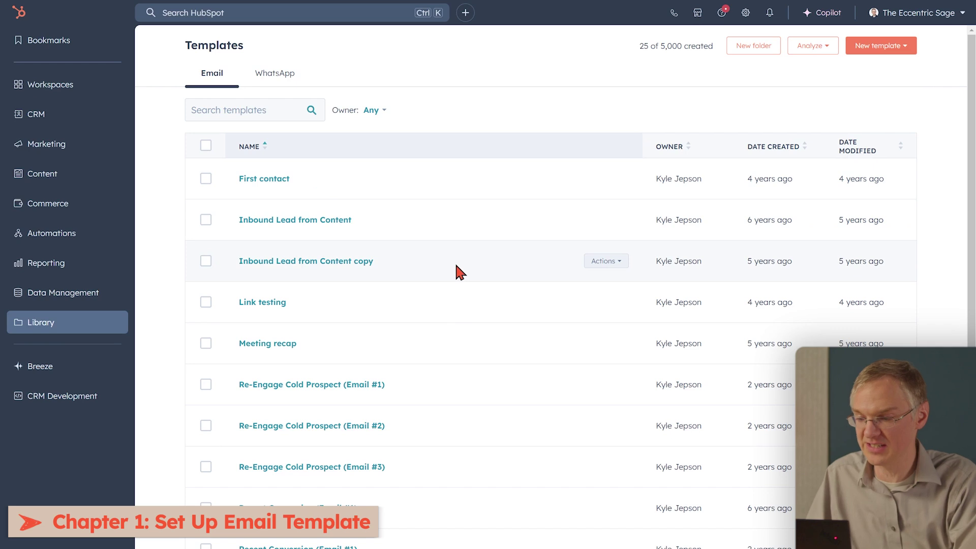
- Open the 'Re-Engage Cold Prospect (Email #1)' template and review its name, subject 'Update?' and body
click(342, 385)
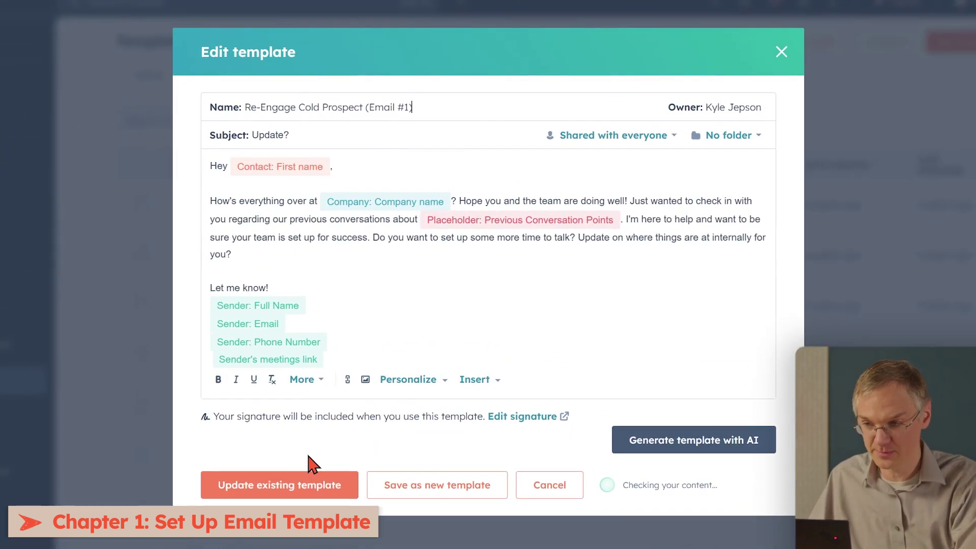
drag(432, 107, 246, 108)
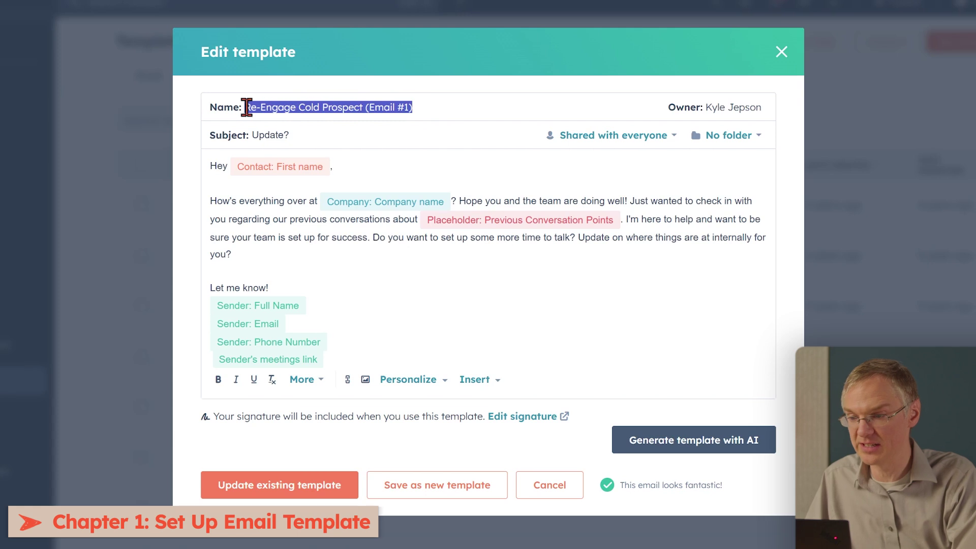
click(446, 107)
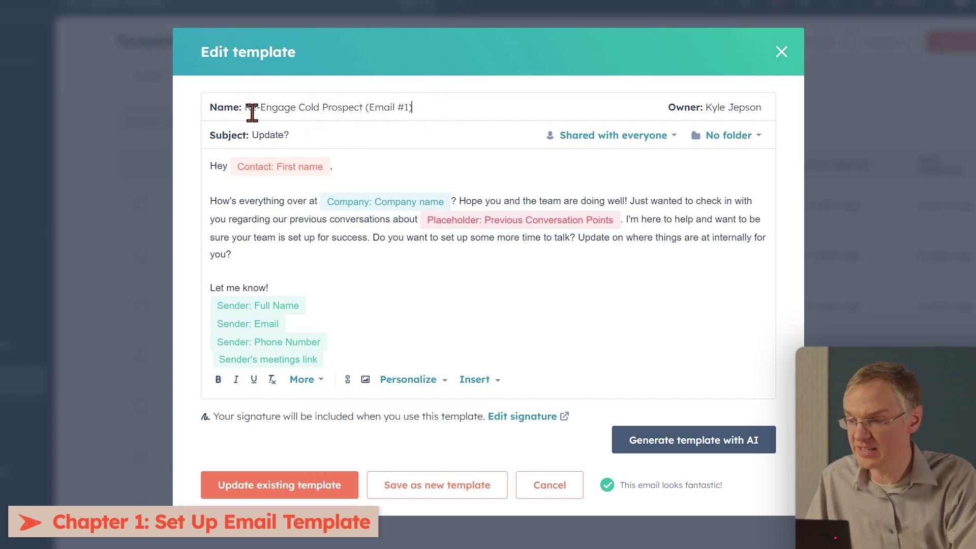
drag(246, 108, 364, 109)
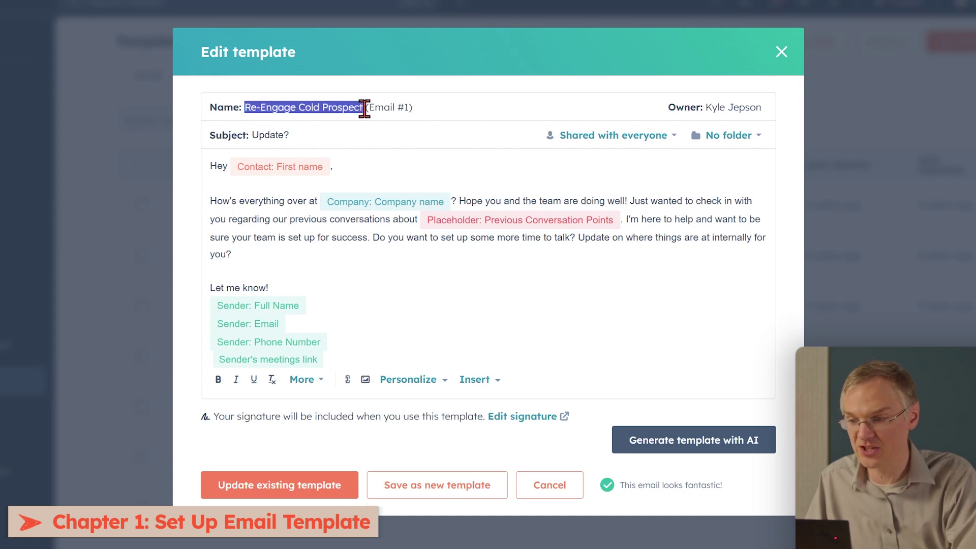
click(365, 108)
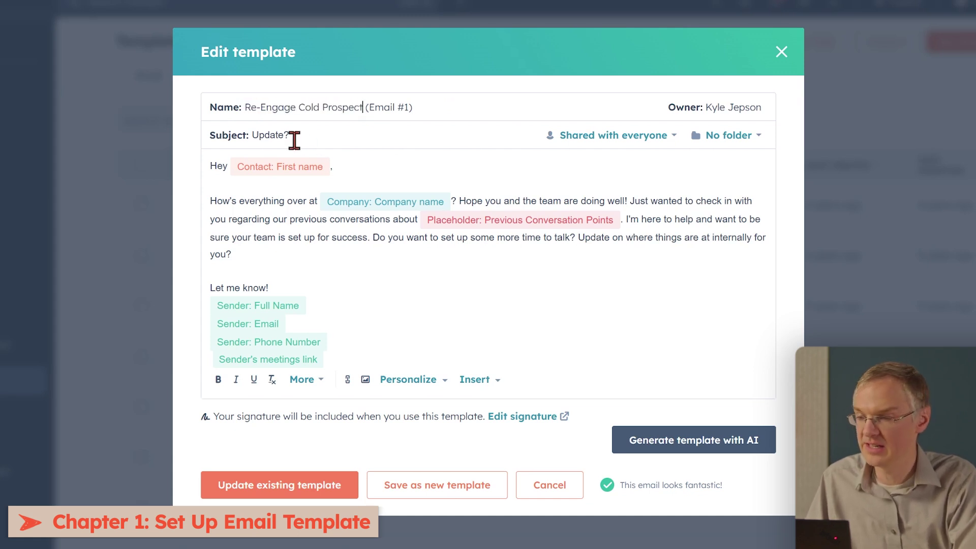
click(340, 134)
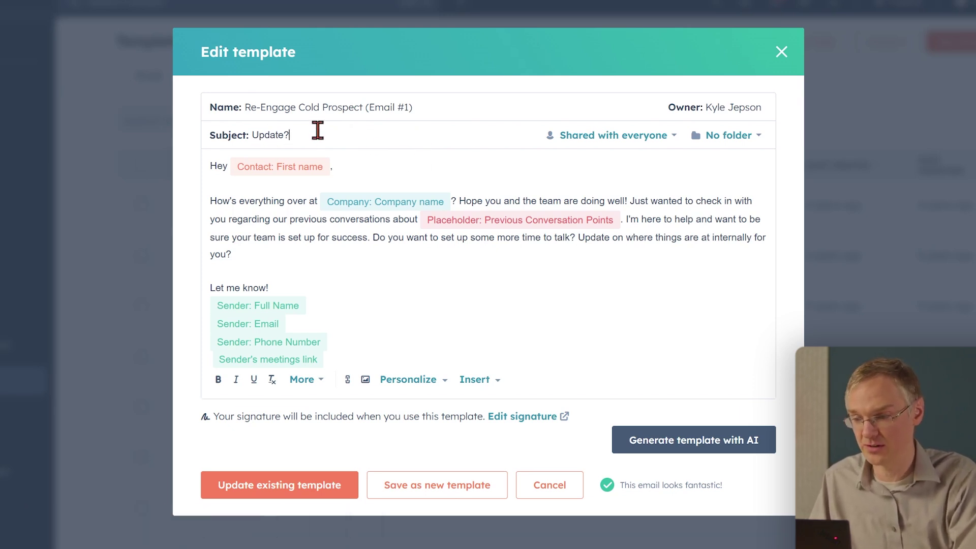
click(258, 202)
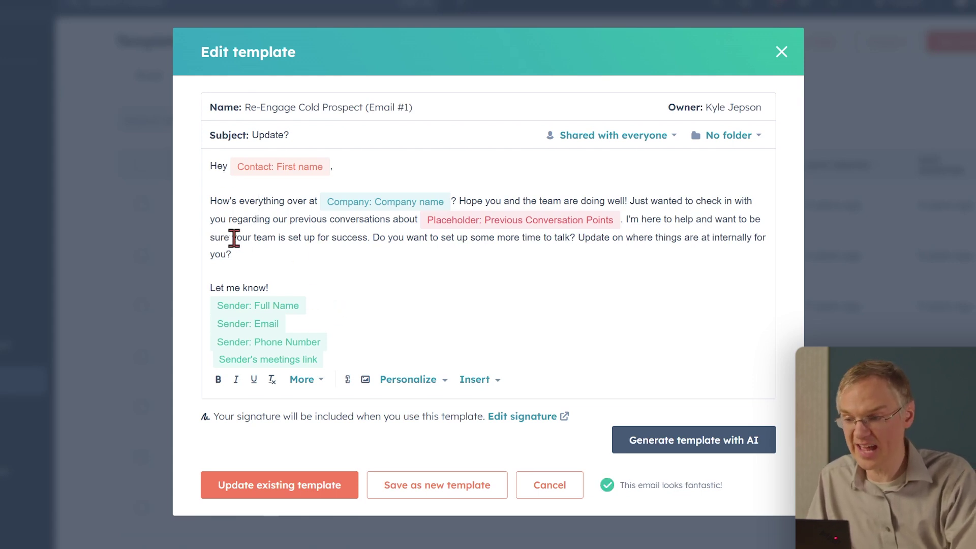
- Review the body tokens: contact first name, company name, sender details and conversation-points placeholder
click(288, 172)
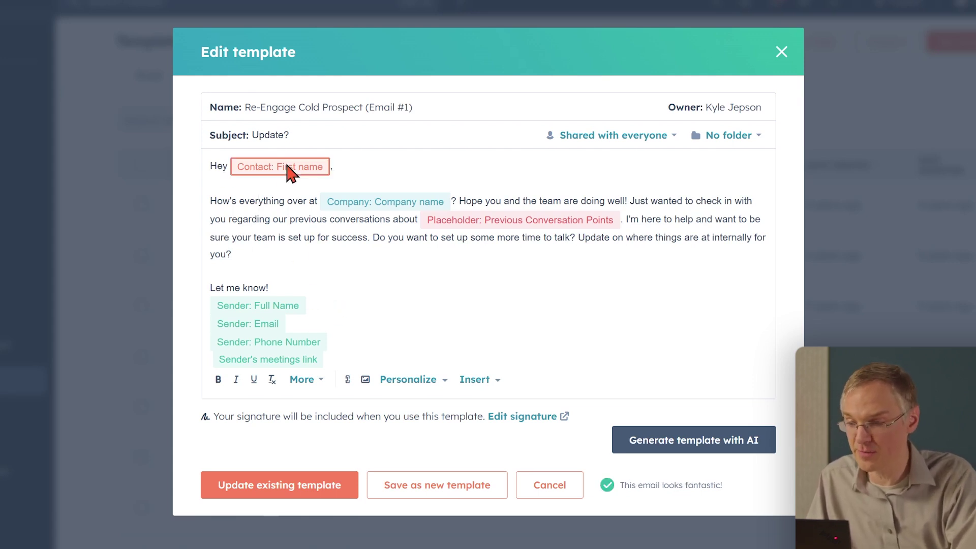
click(392, 205)
click(385, 227)
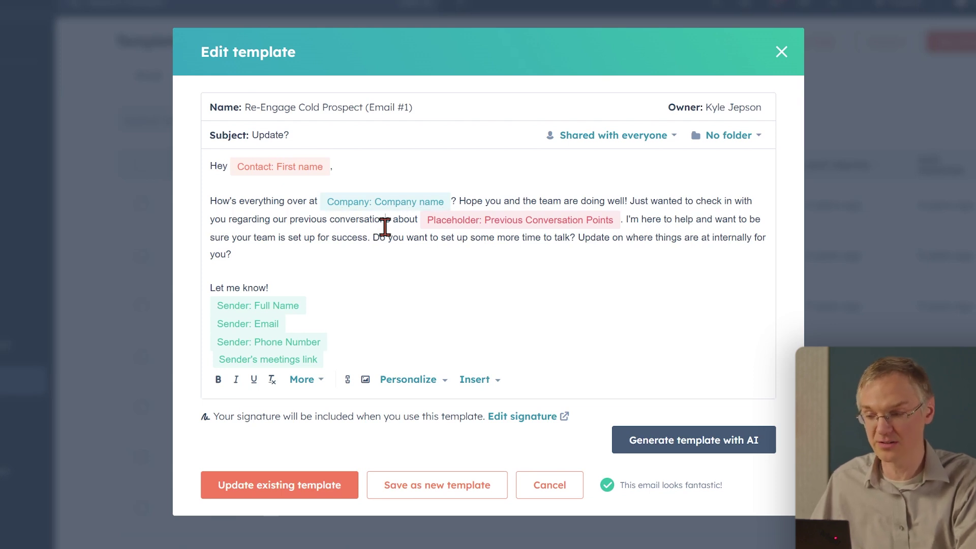
click(307, 168)
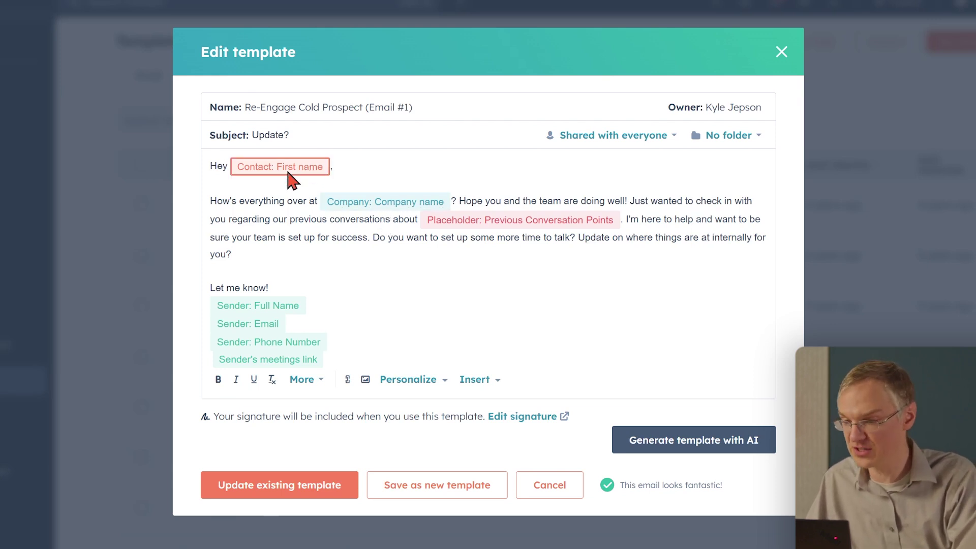
click(375, 207)
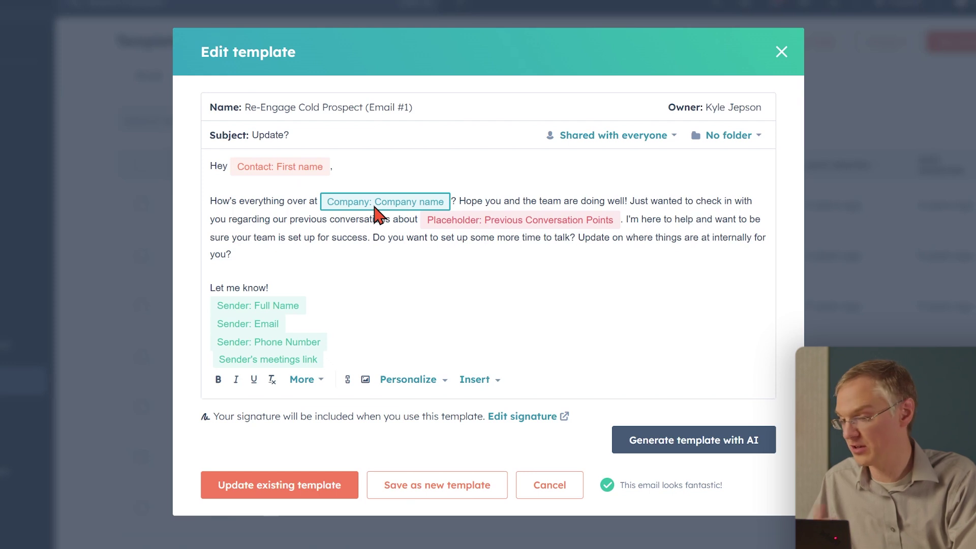
click(282, 308)
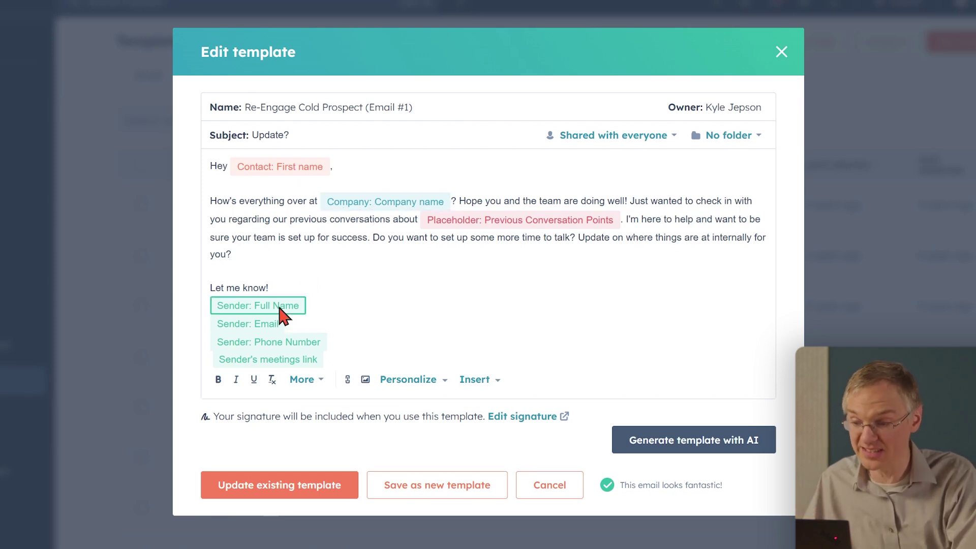
click(272, 329)
click(291, 343)
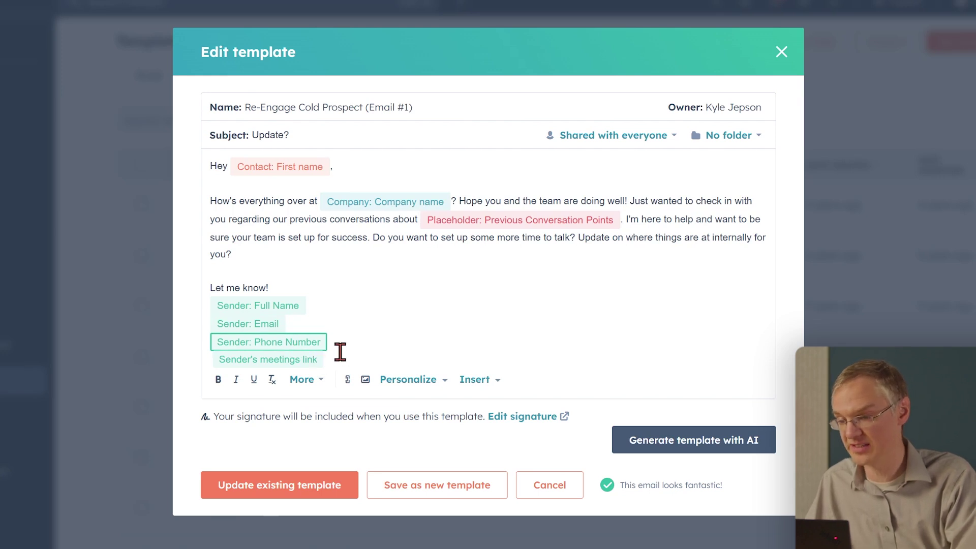
click(372, 222)
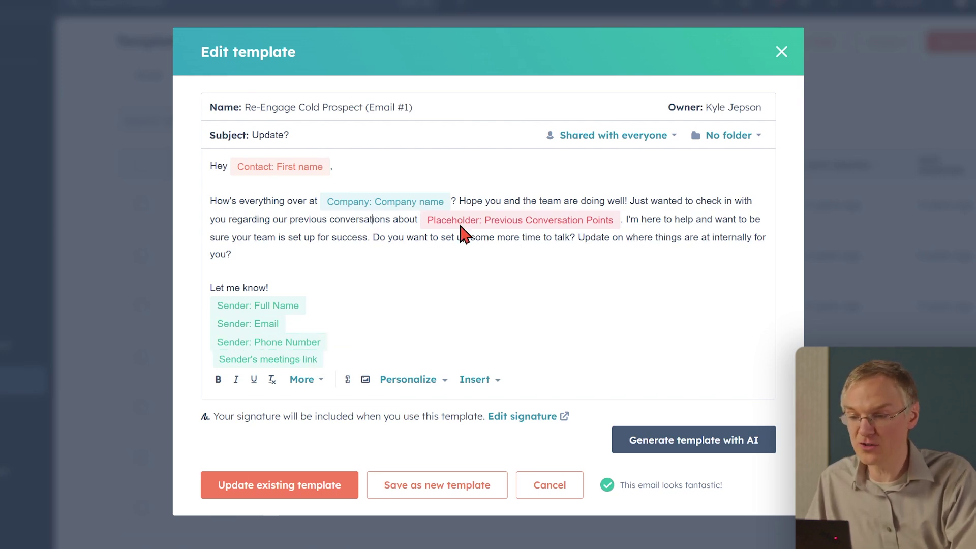
click(515, 224)
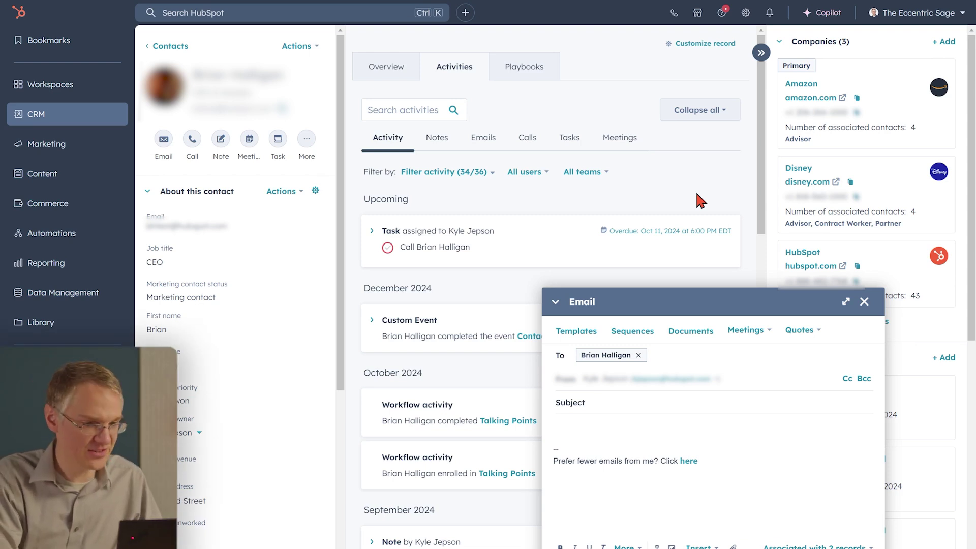
- Fill the contact email from the Re-Engage Cold Prospect template, insert 'a sales opportunity', and send it
mouse_move(76, 118)
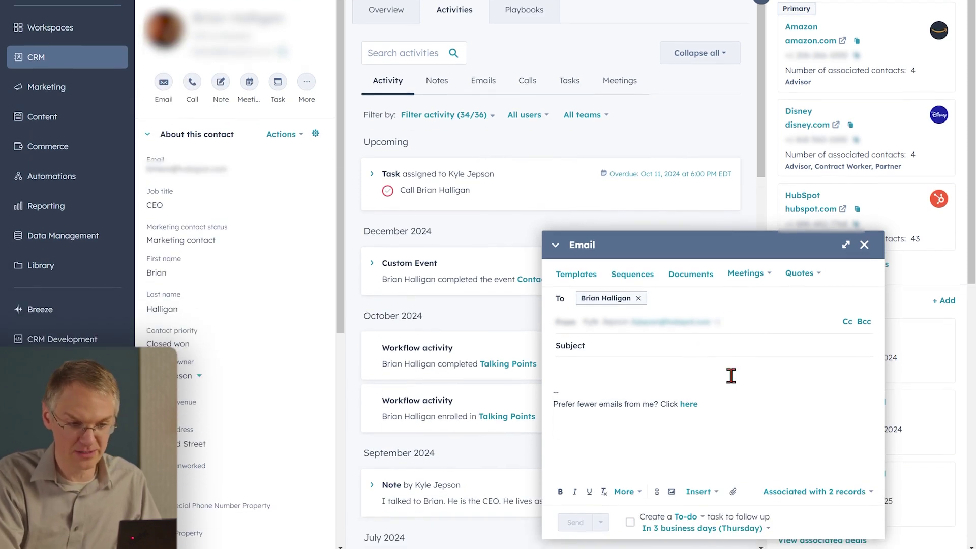
click(590, 277)
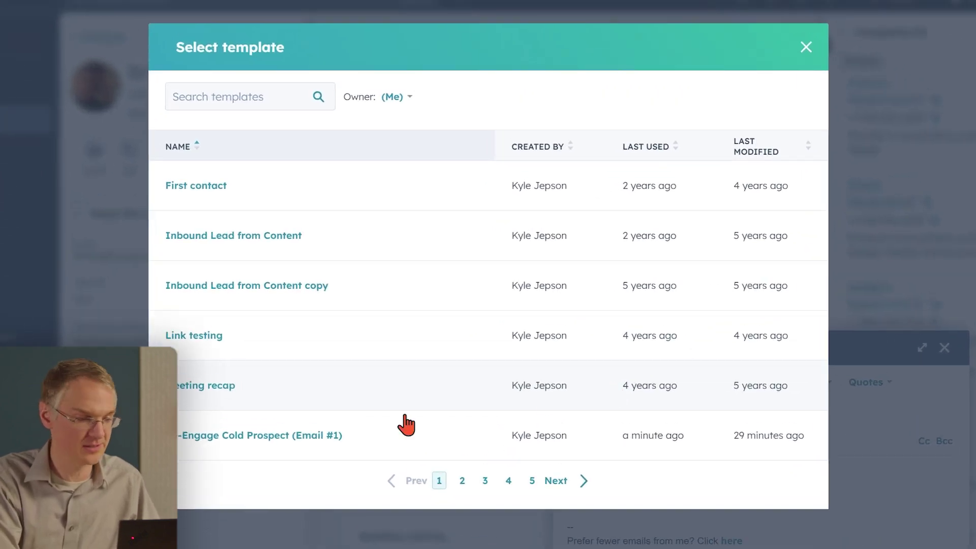
click(278, 436)
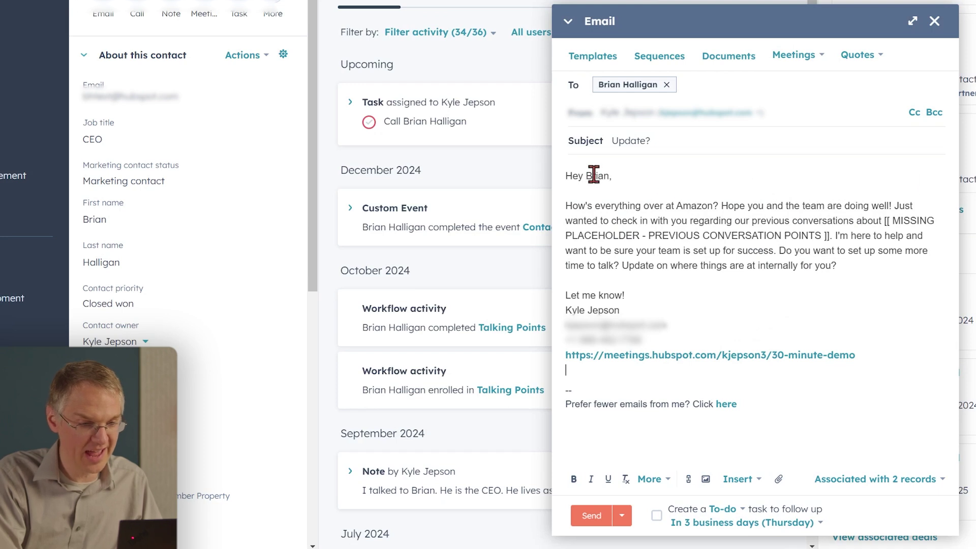
double_click(695, 206)
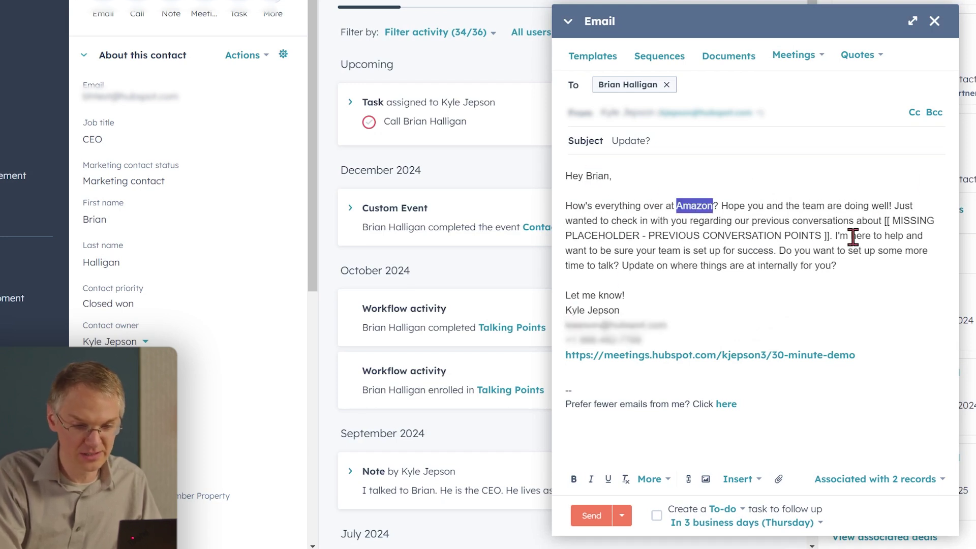
drag(884, 220, 832, 236)
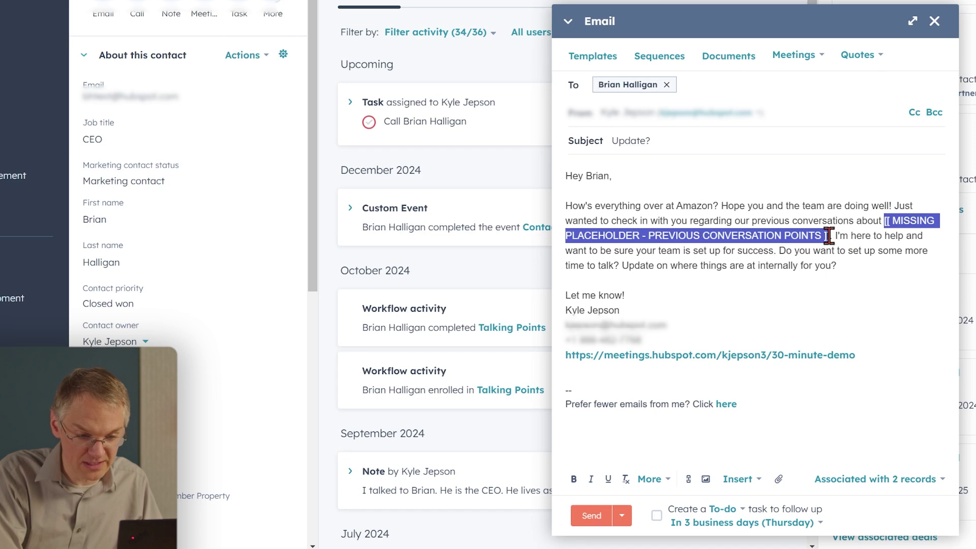
text(a sales opportun)
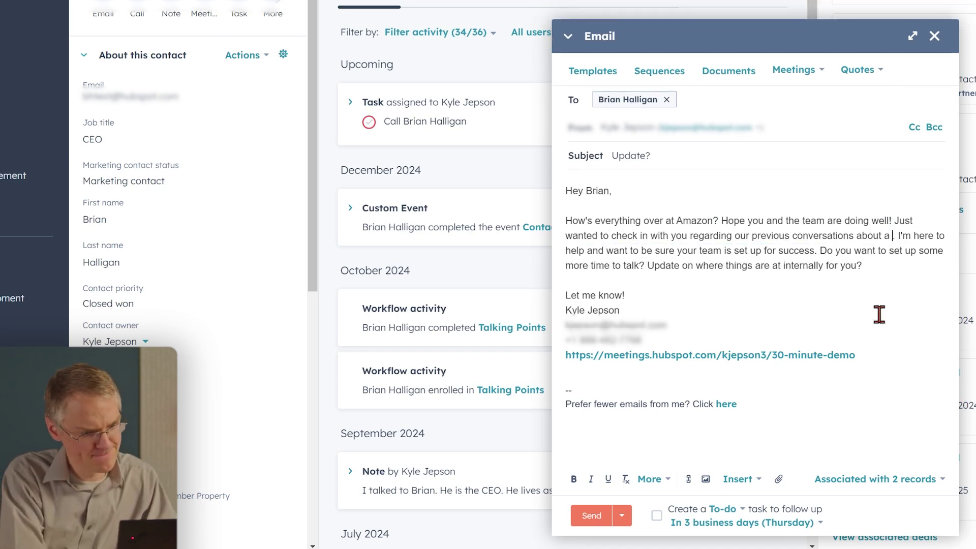
text(ity)
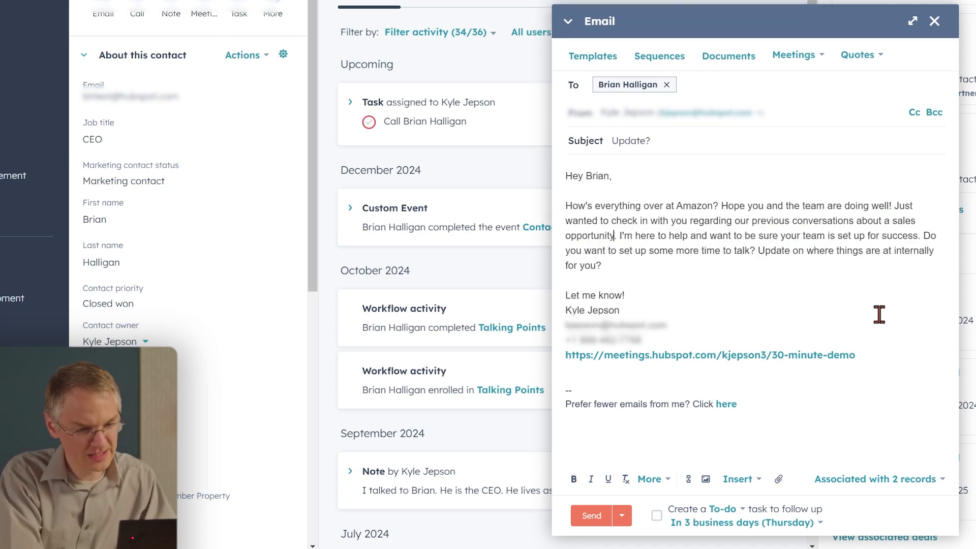
click(583, 515)
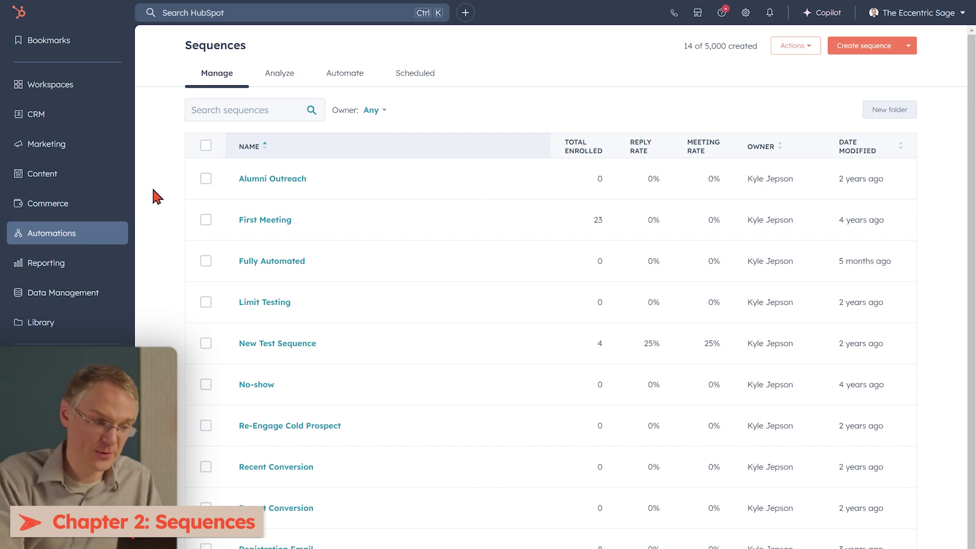
- Create a blank sequence from scratch and make Step 1 an automated email
mouse_move(80, 237)
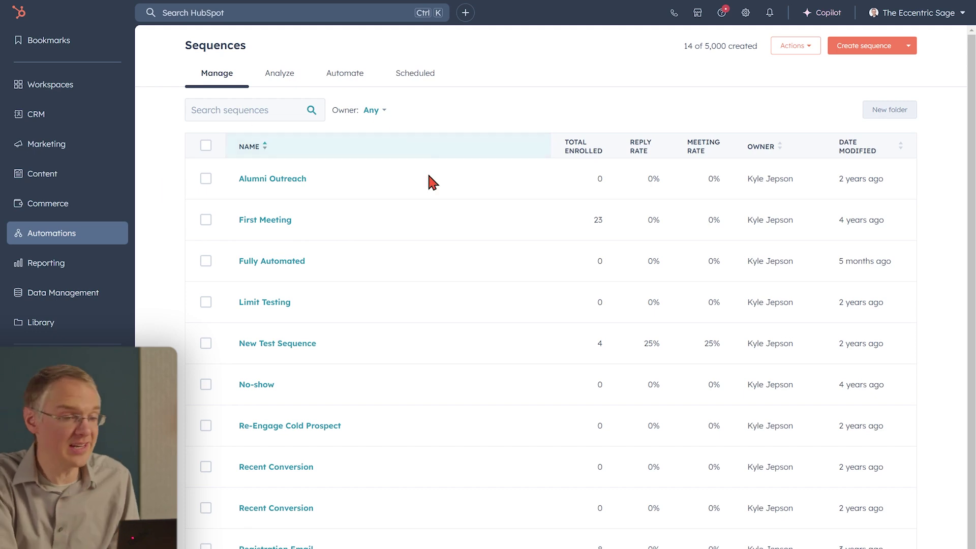
mouse_move(452, 223)
mouse_move(422, 347)
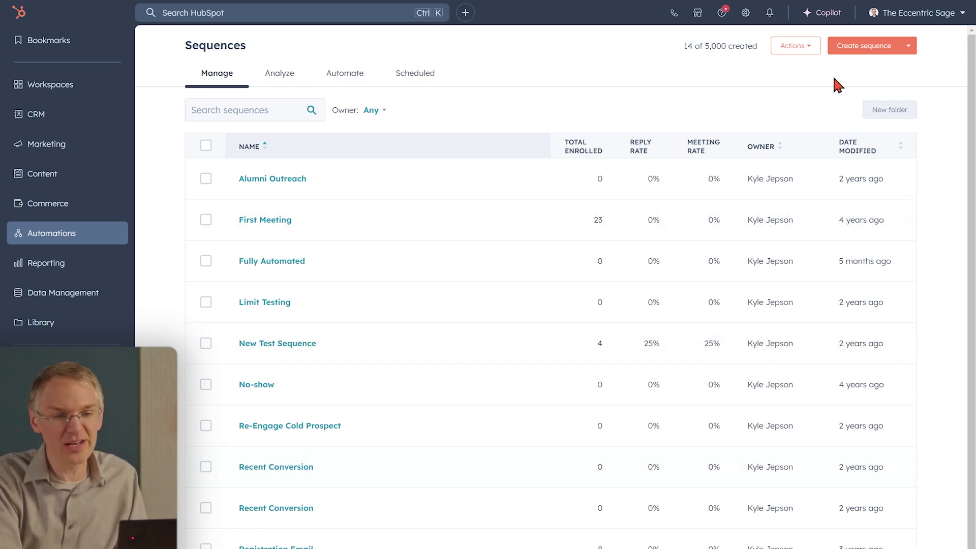
click(860, 48)
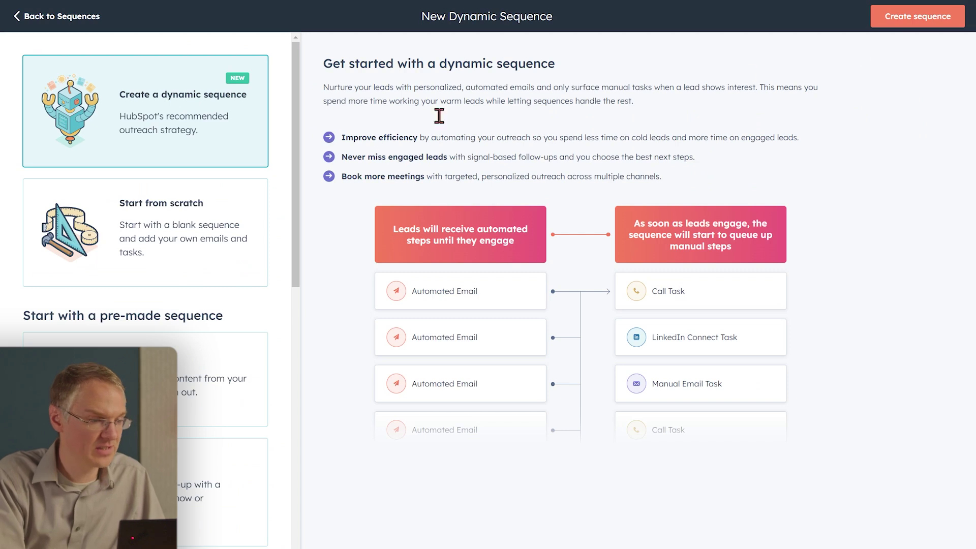
click(202, 220)
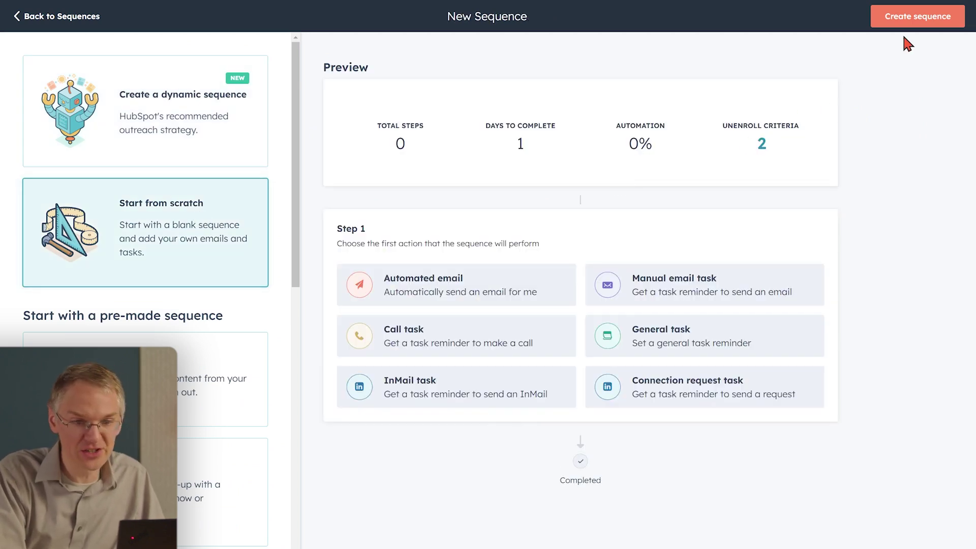
click(923, 21)
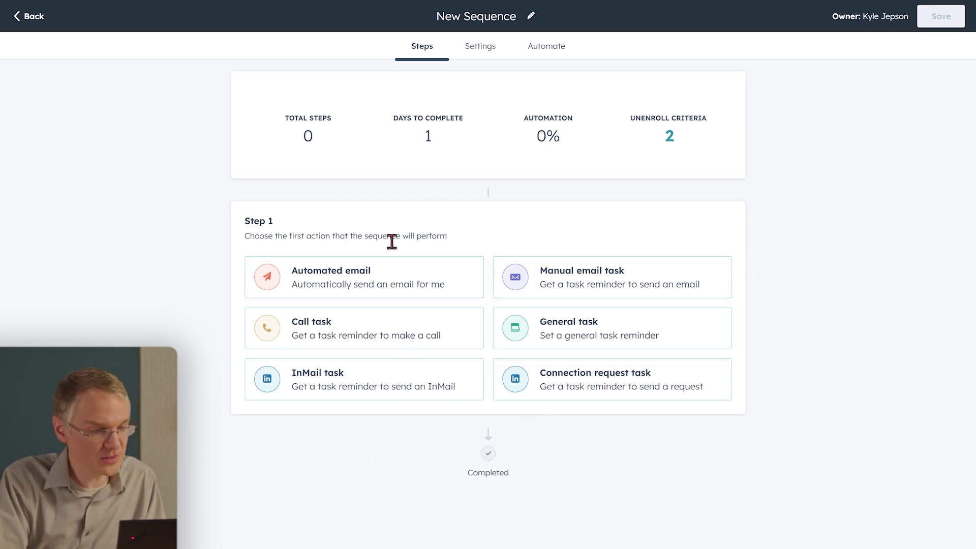
click(379, 276)
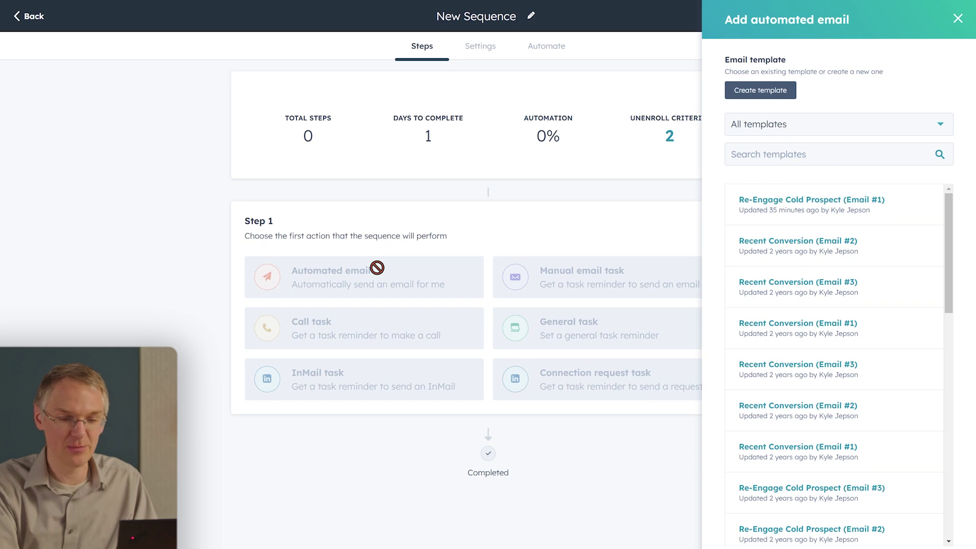
- Use Recent Conversion (Email #1) for step 1 and add a reply step with Recent Conversion (Email #3)
click(820, 324)
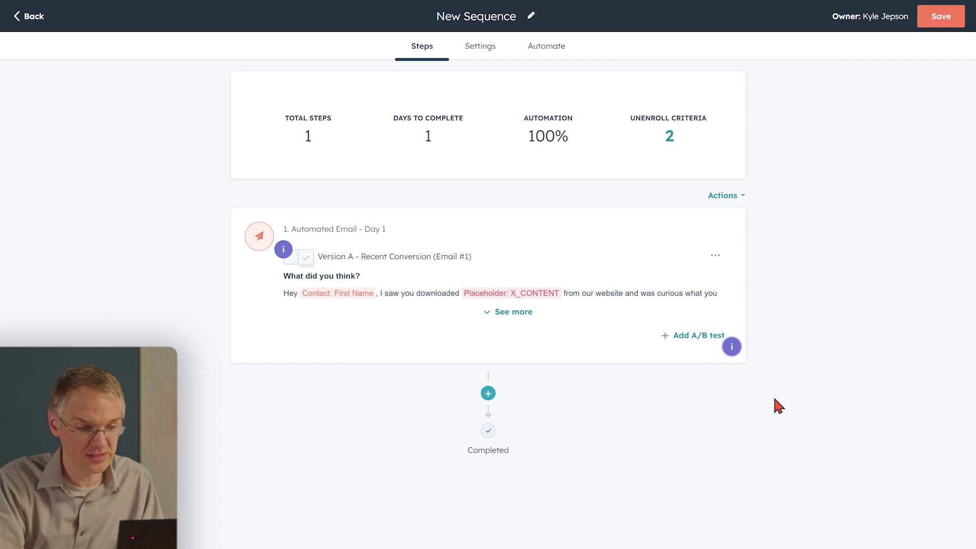
click(488, 394)
click(367, 465)
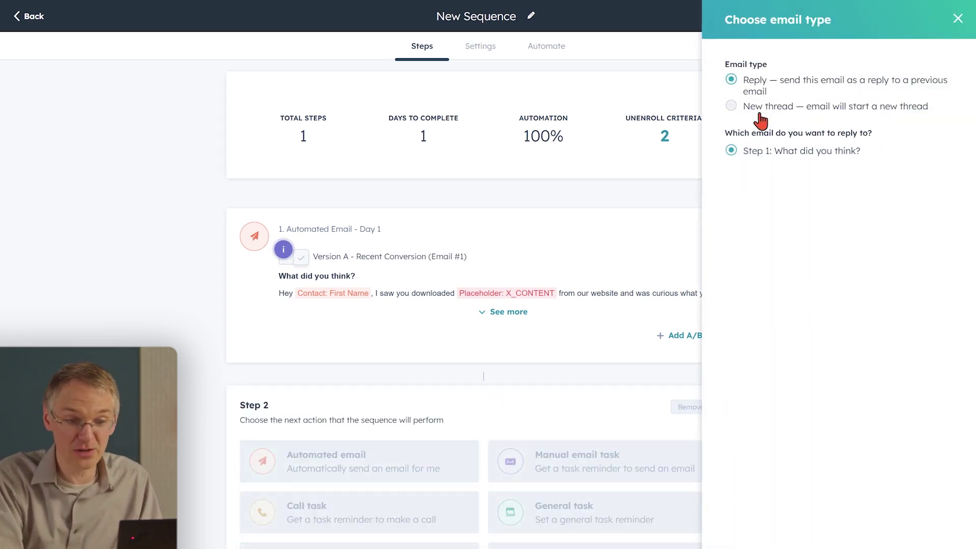
click(782, 531)
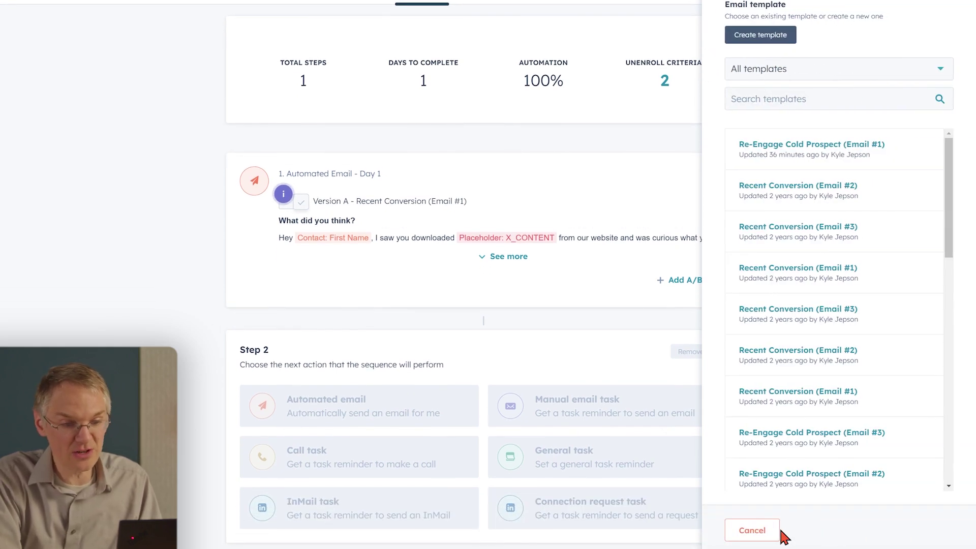
click(822, 230)
- Set a 3 business day delay before the second email and add a third step
scroll(638, 245, down, 1)
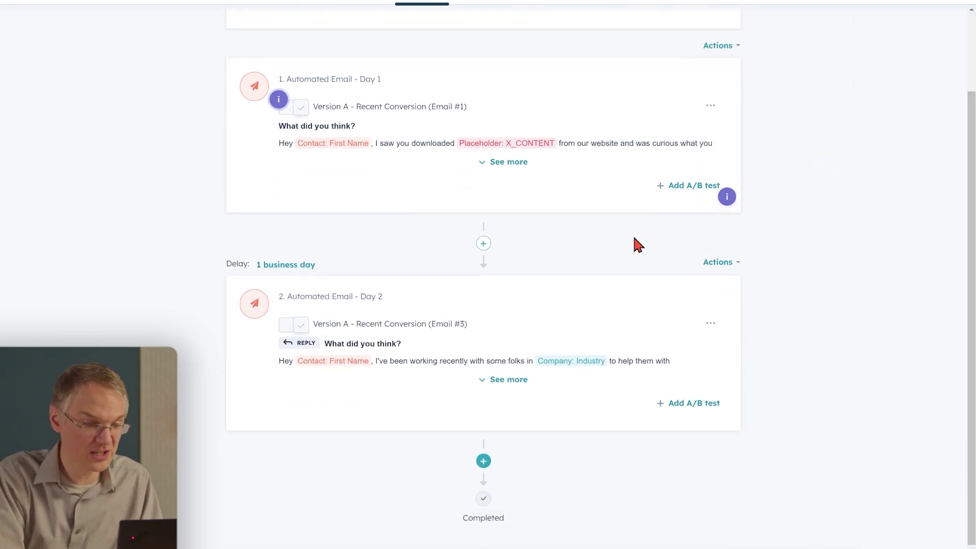
click(279, 267)
click(394, 327)
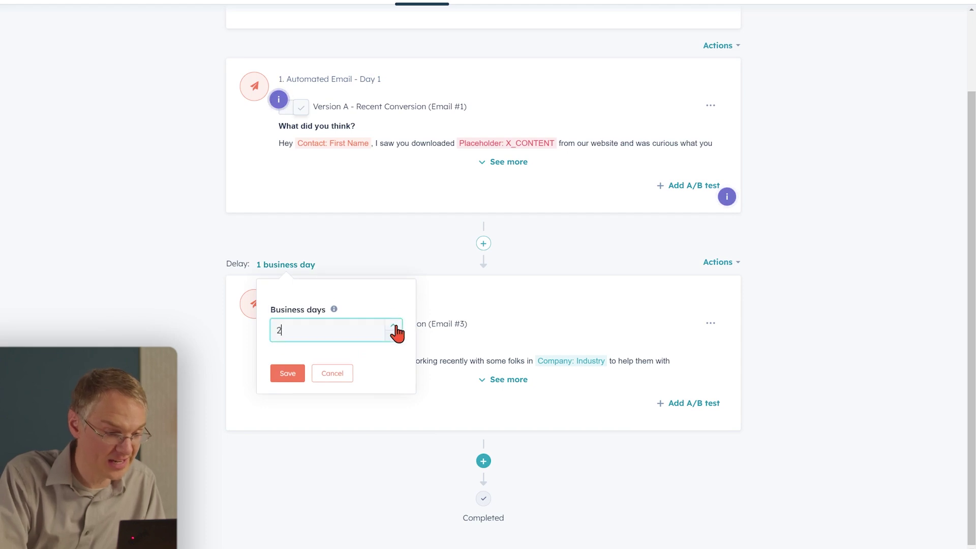
click(286, 374)
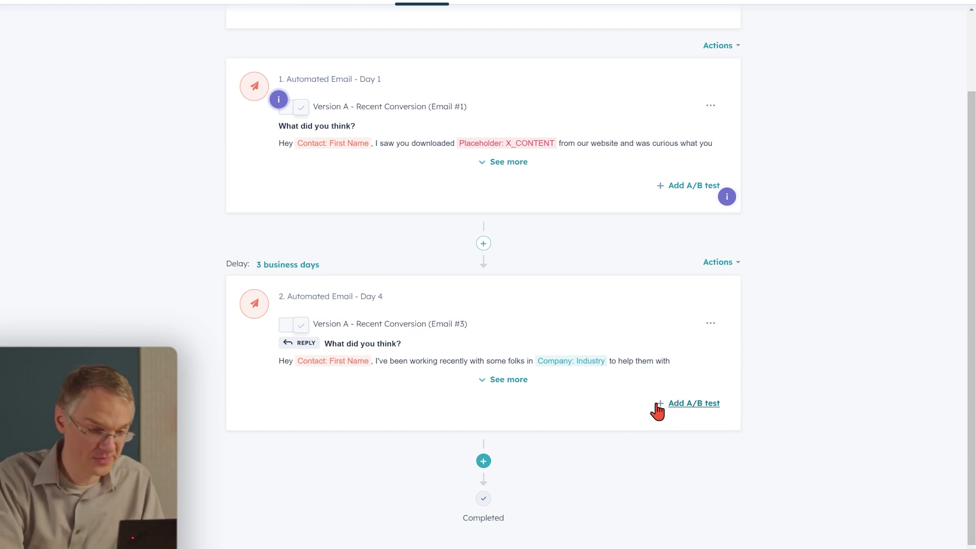
click(483, 462)
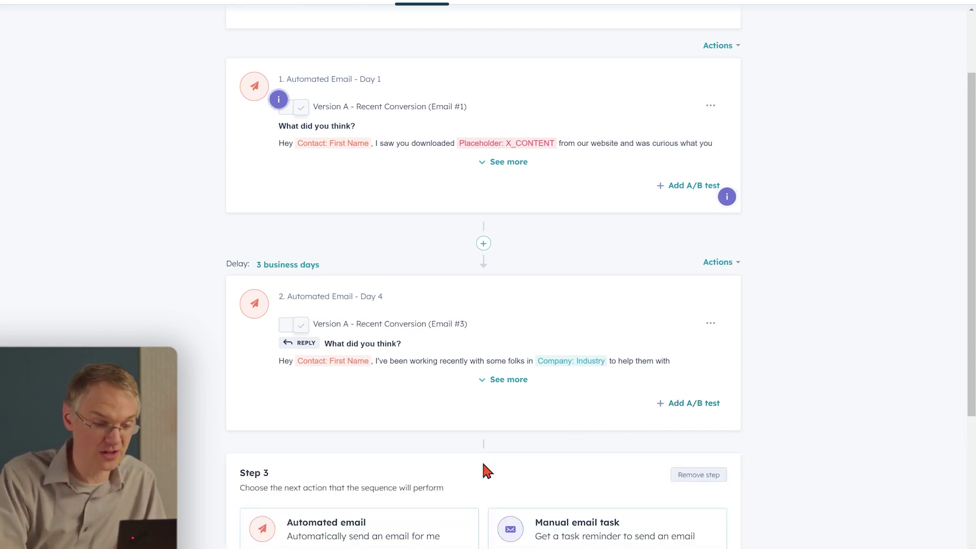
scroll(482, 464, down, 3)
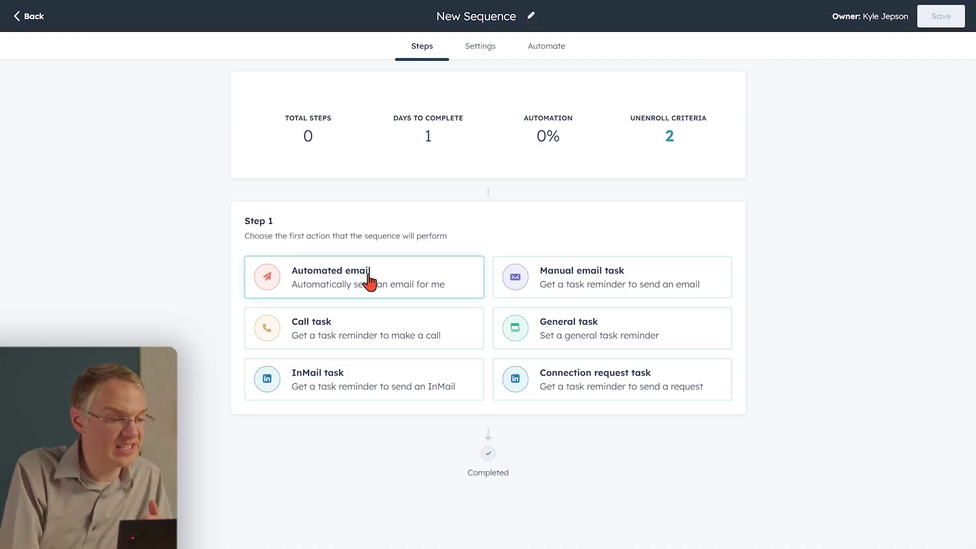
- Make step 3 a manual email task with the Recent Conversion (Email #3) template attached
click(650, 289)
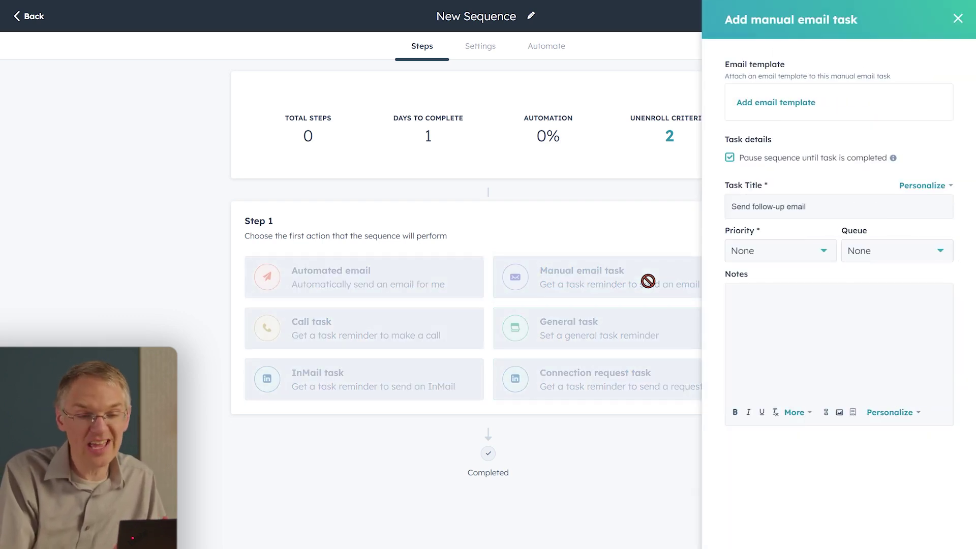
click(794, 104)
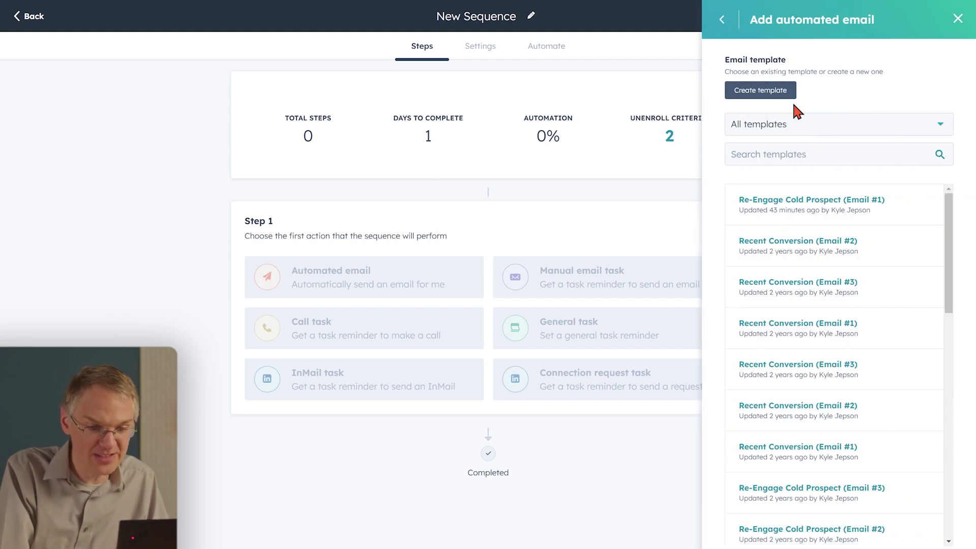
click(809, 371)
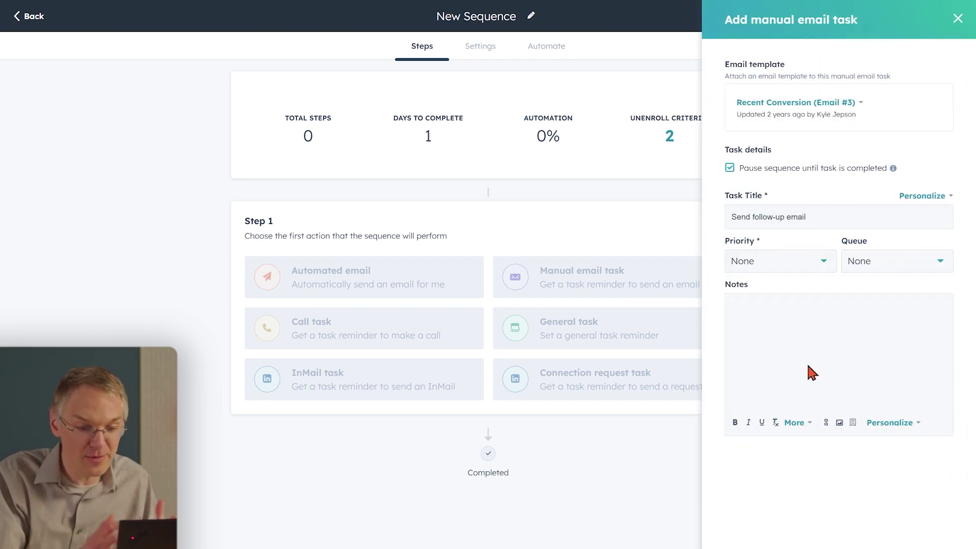
scroll(799, 431, down, 2)
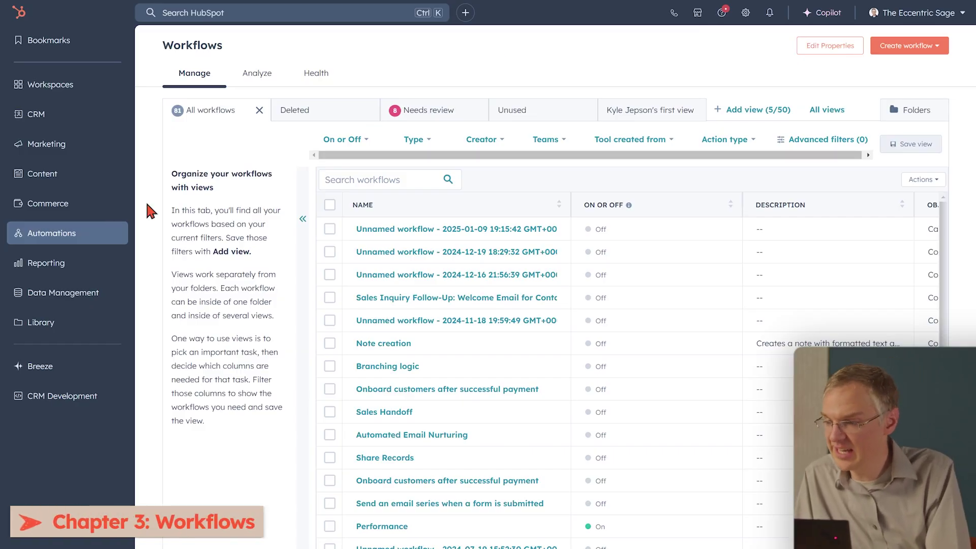
- Create a new workflow from scratch as a blank contact-based workflow
mouse_move(70, 235)
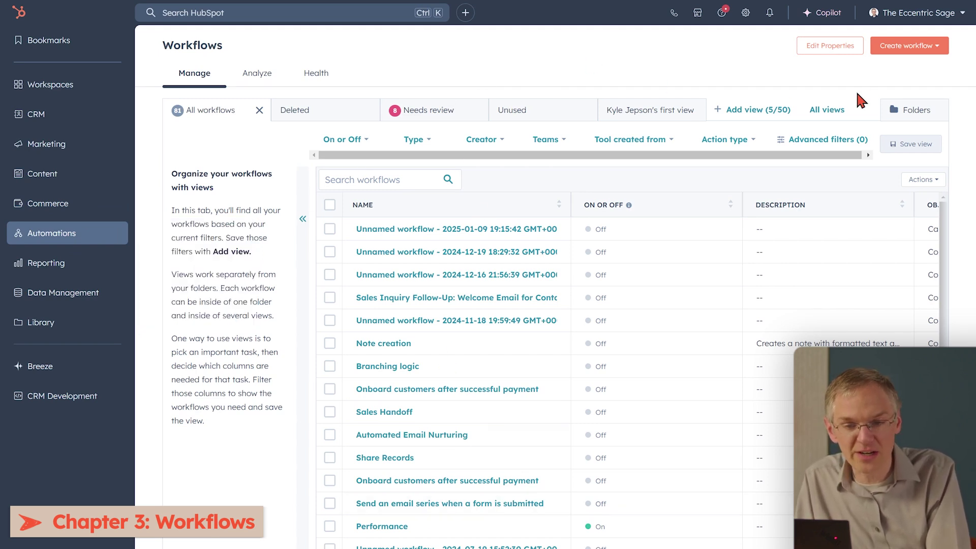
click(928, 57)
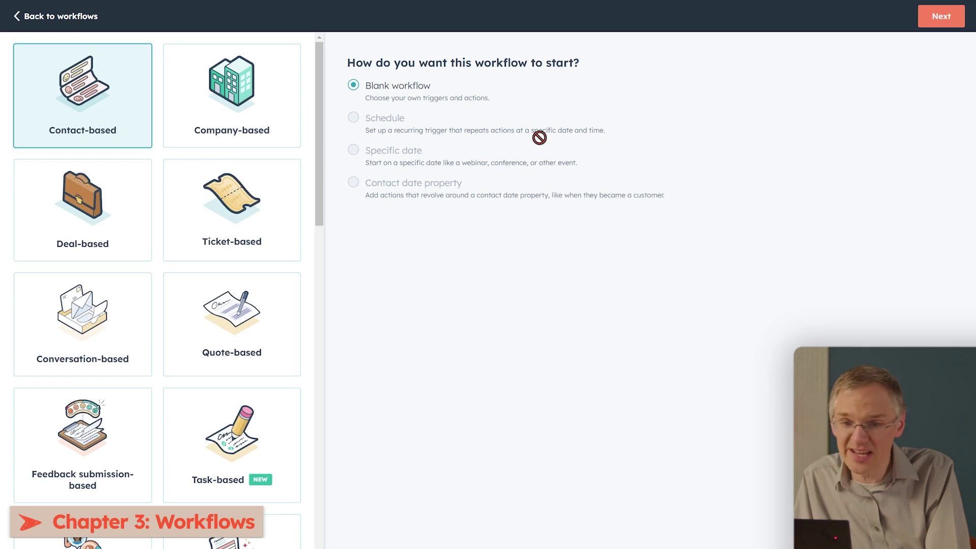
click(944, 21)
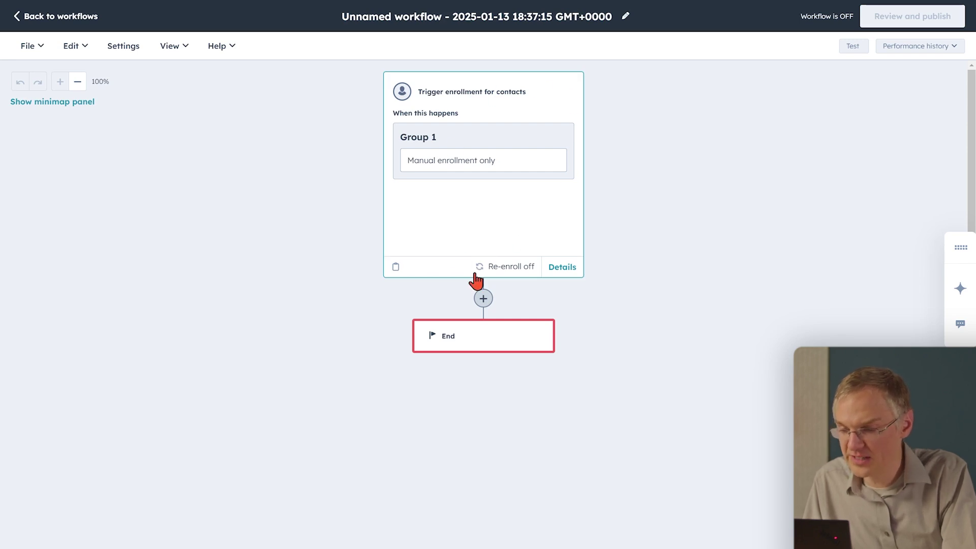
- Set the enrollment trigger to 'When an event occurs'
click(511, 199)
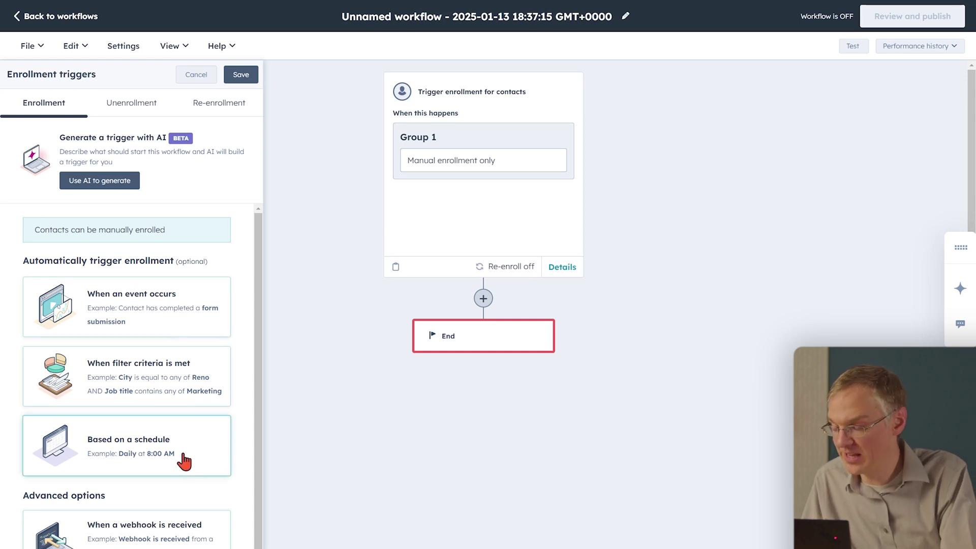
click(175, 307)
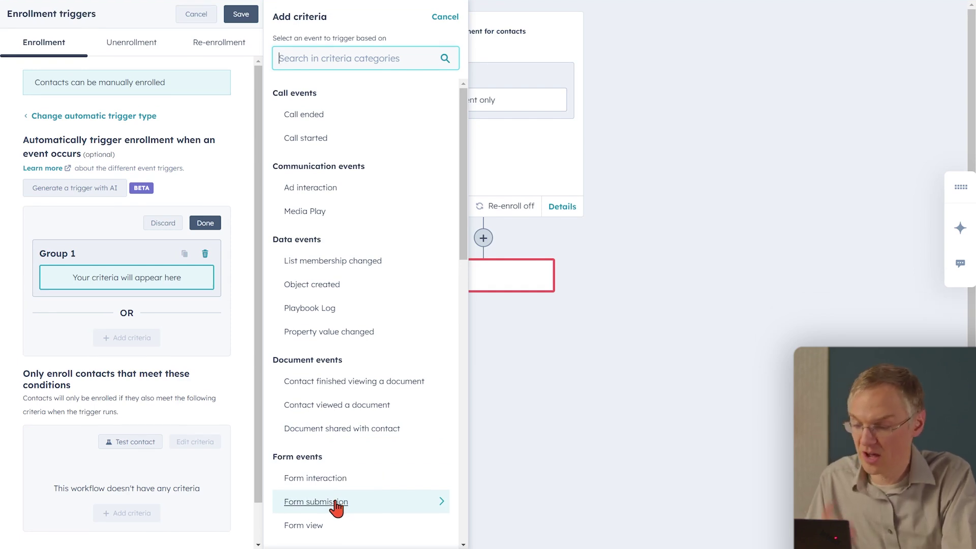
- Enroll contacts on Contact Sales form submissions and save the trigger
click(337, 504)
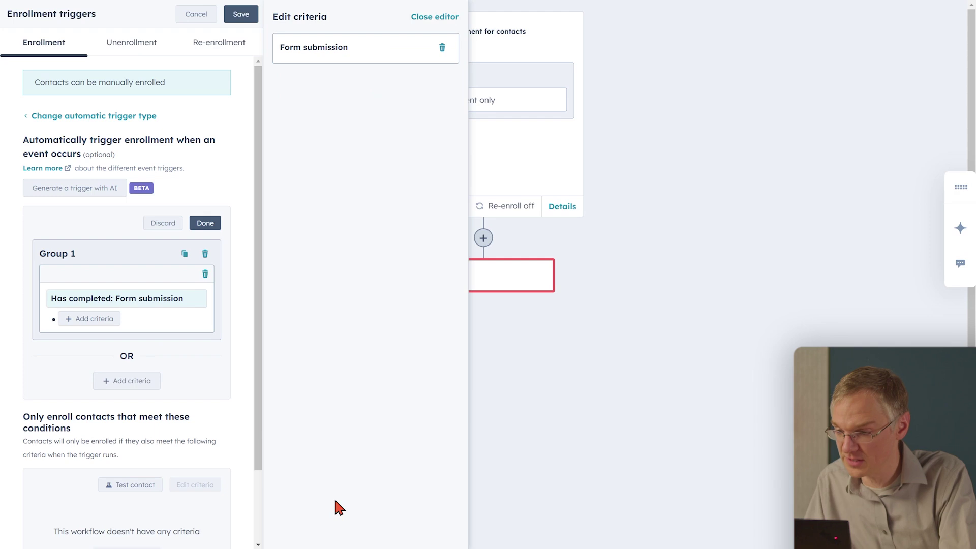
click(87, 319)
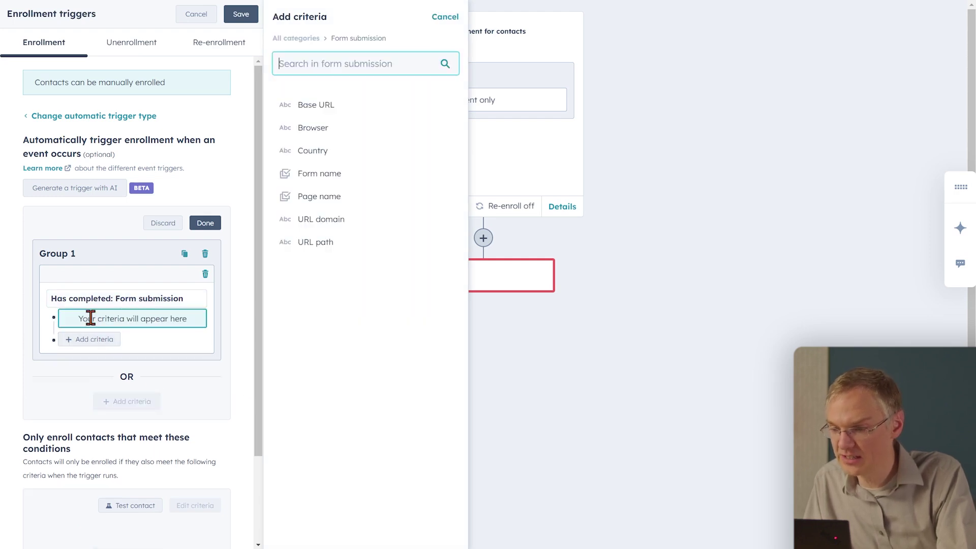
click(318, 174)
click(349, 91)
text(c)
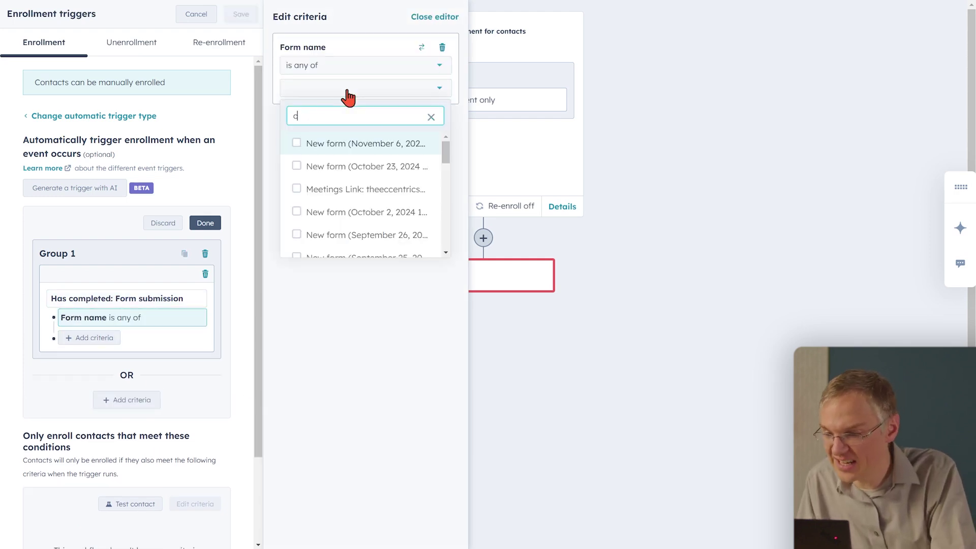
text(onta)
click(297, 190)
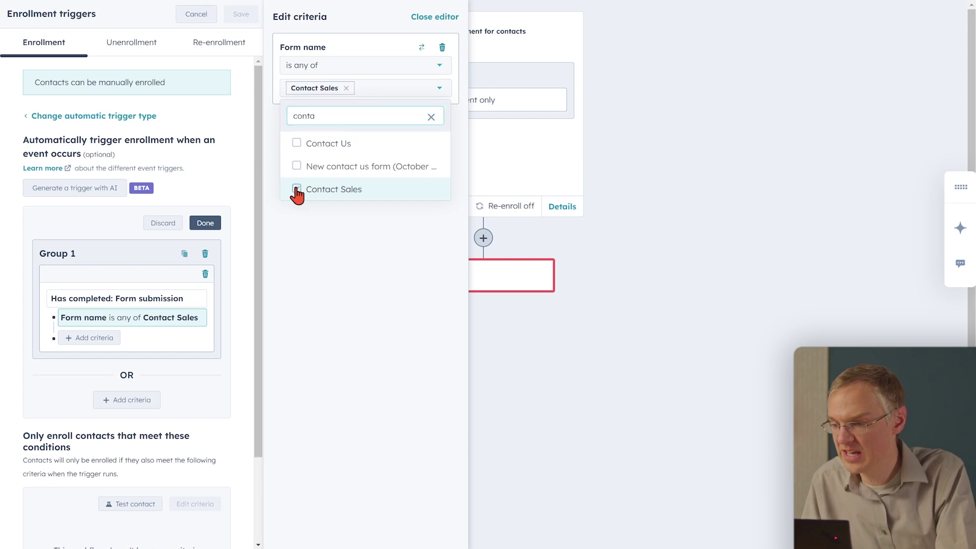
click(205, 224)
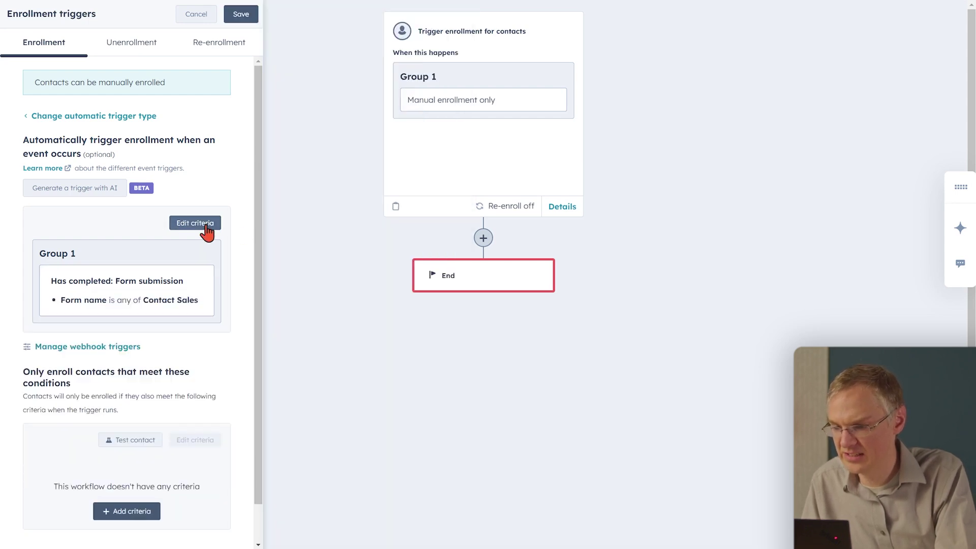
click(242, 15)
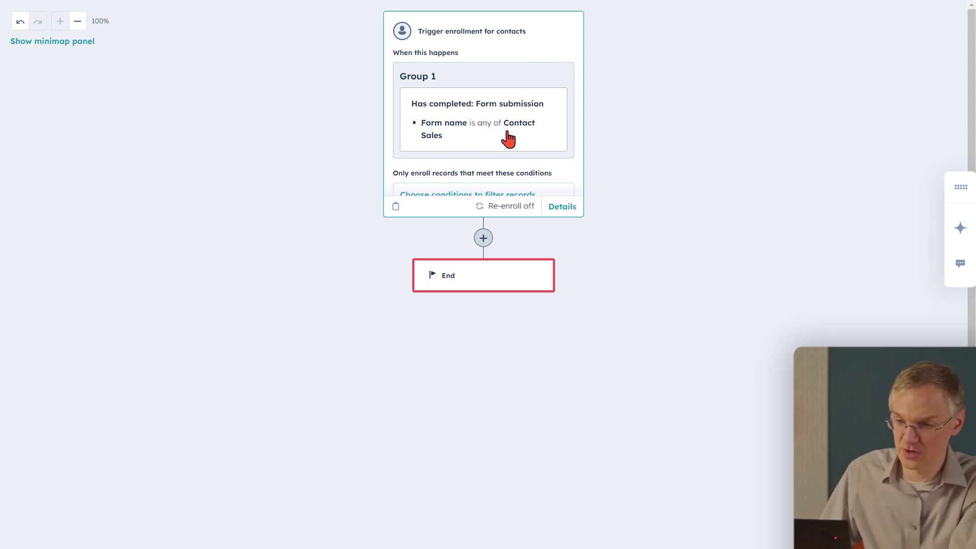
click(484, 238)
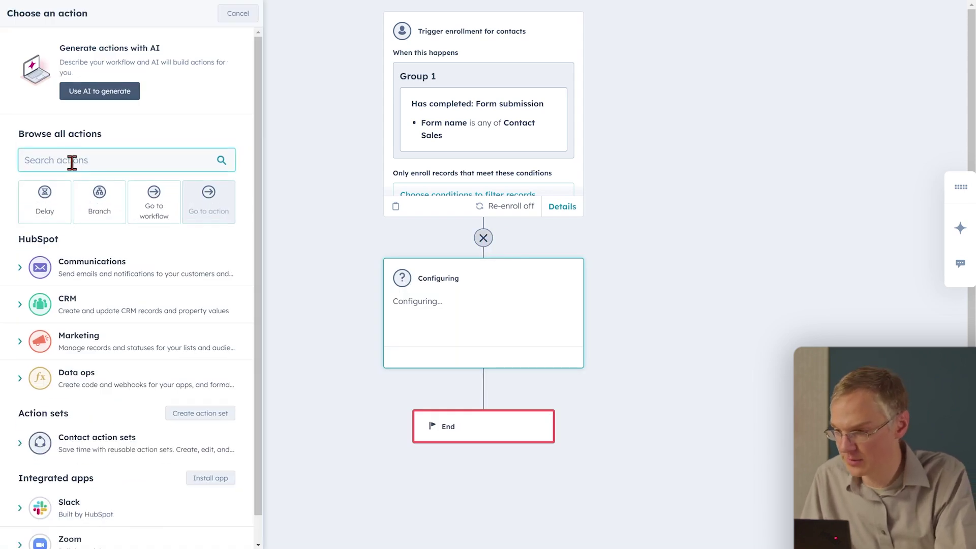
- Add a Rotate record to owner action that rotates contact owners among Team A, and save it
text(rotate)
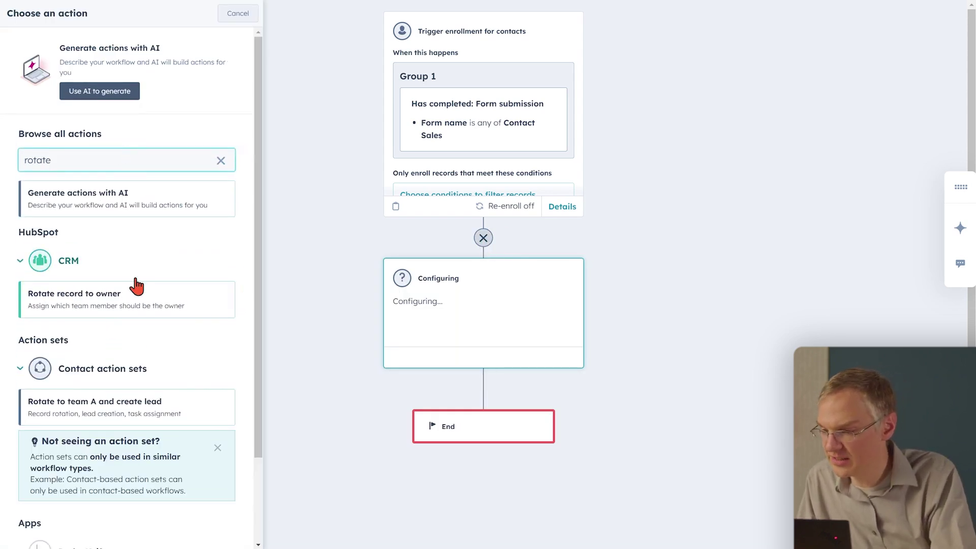
click(132, 298)
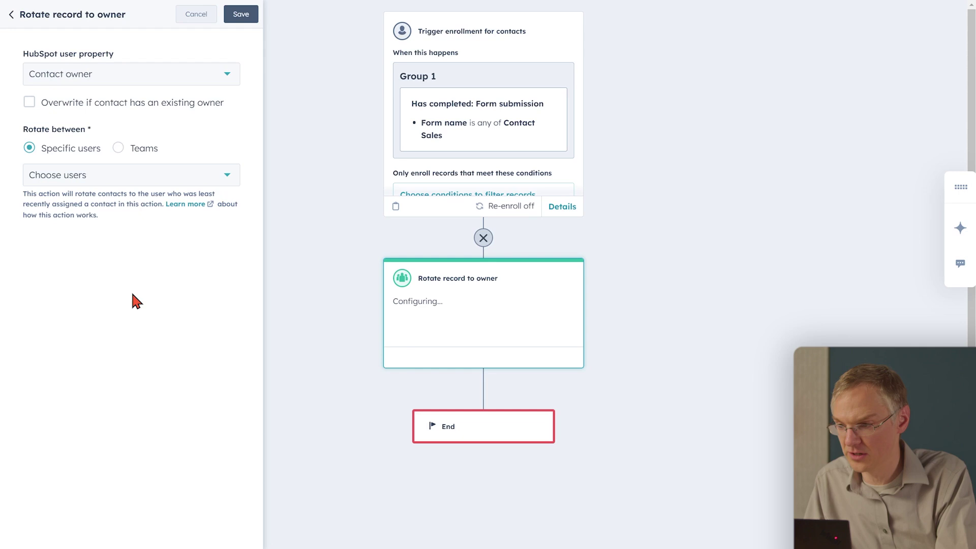
click(213, 182)
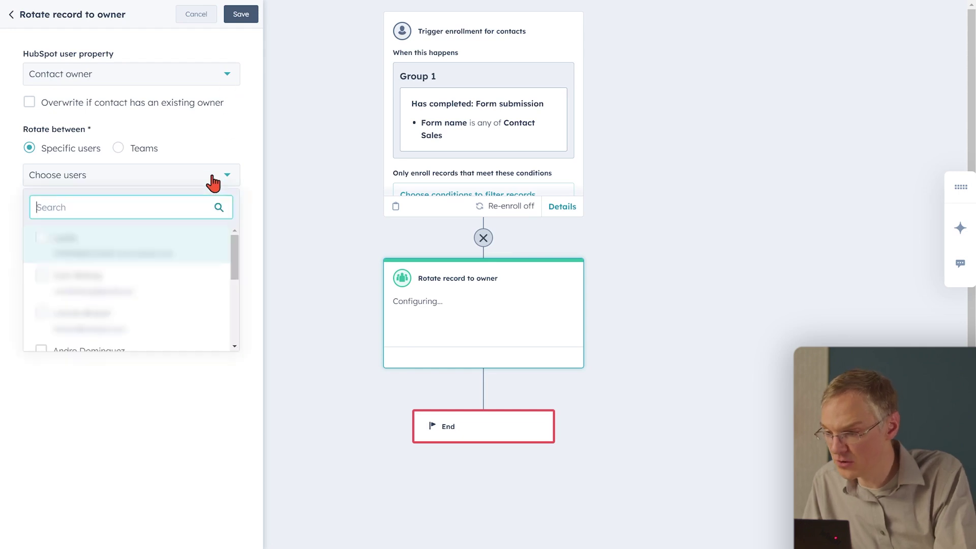
click(119, 151)
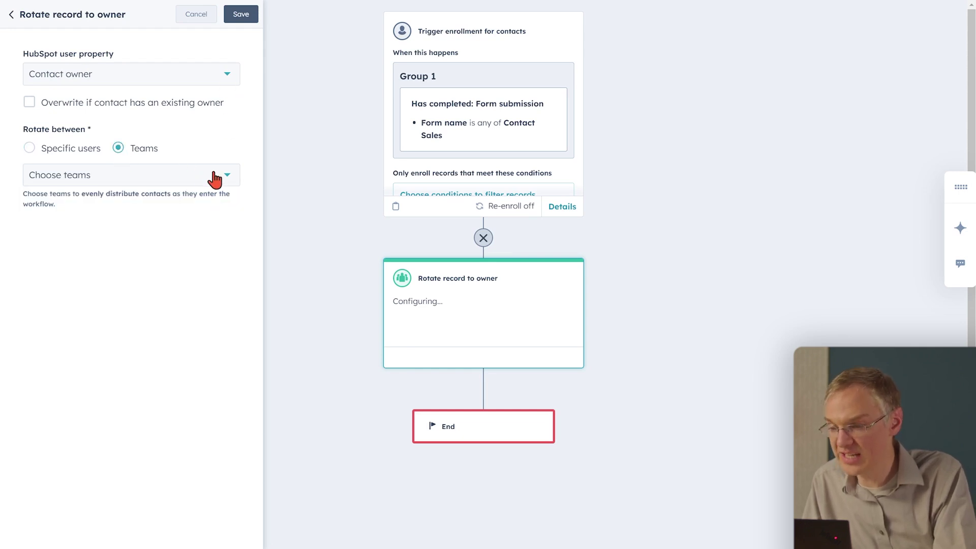
click(220, 181)
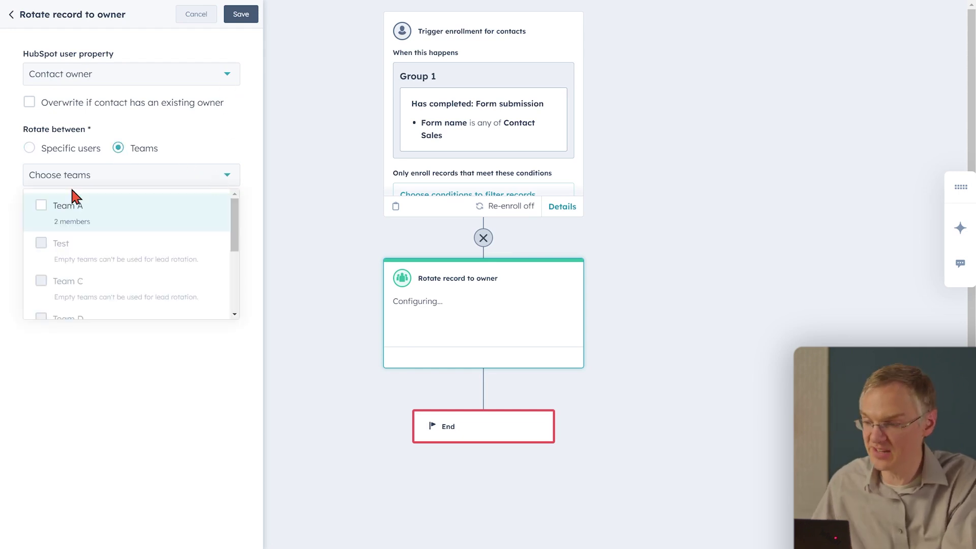
click(40, 206)
click(212, 125)
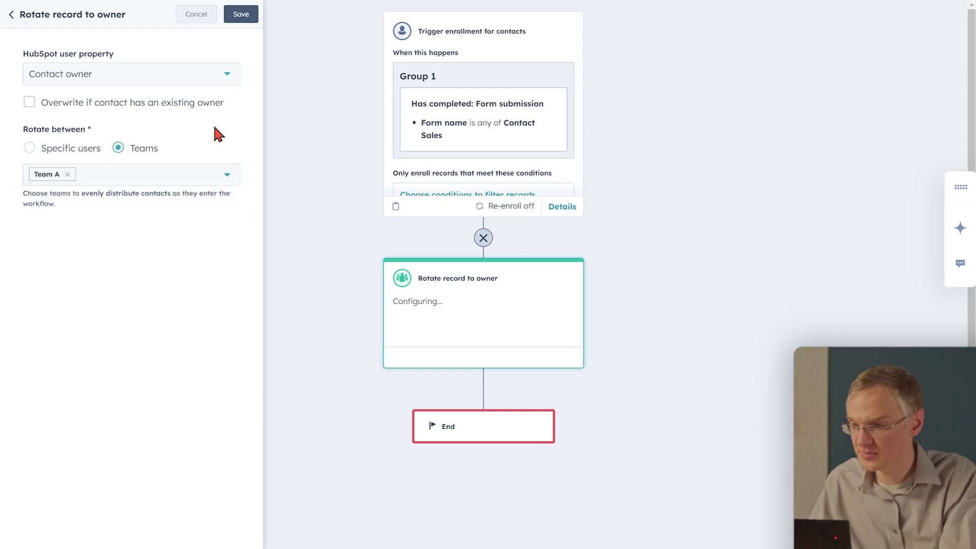
click(249, 18)
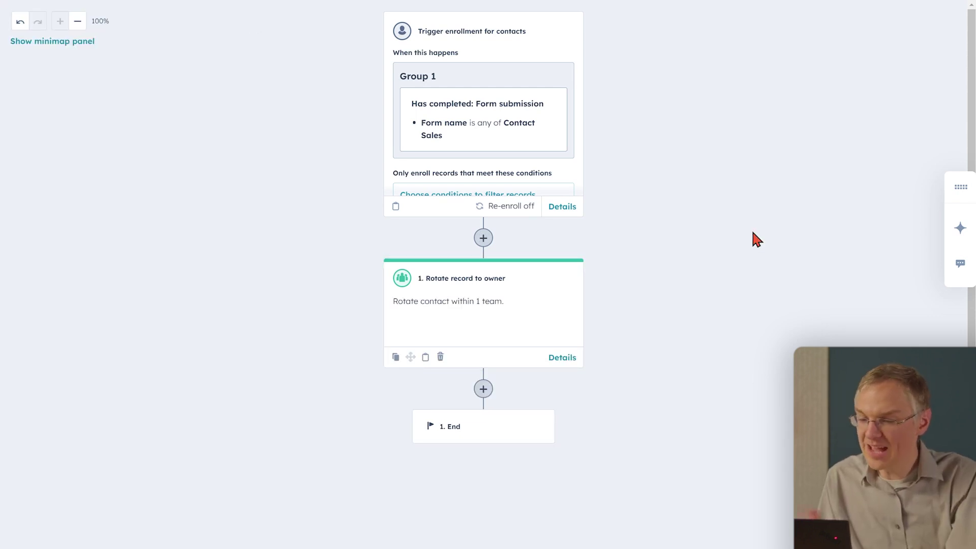
- Insert a Create task action after the rotation step and give it the title 'Contact new lead'
click(483, 388)
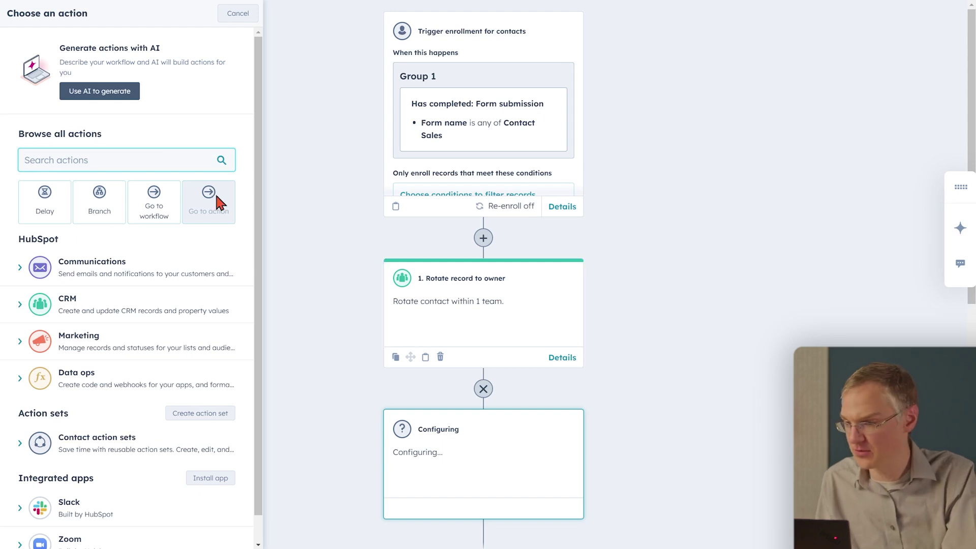
text(task)
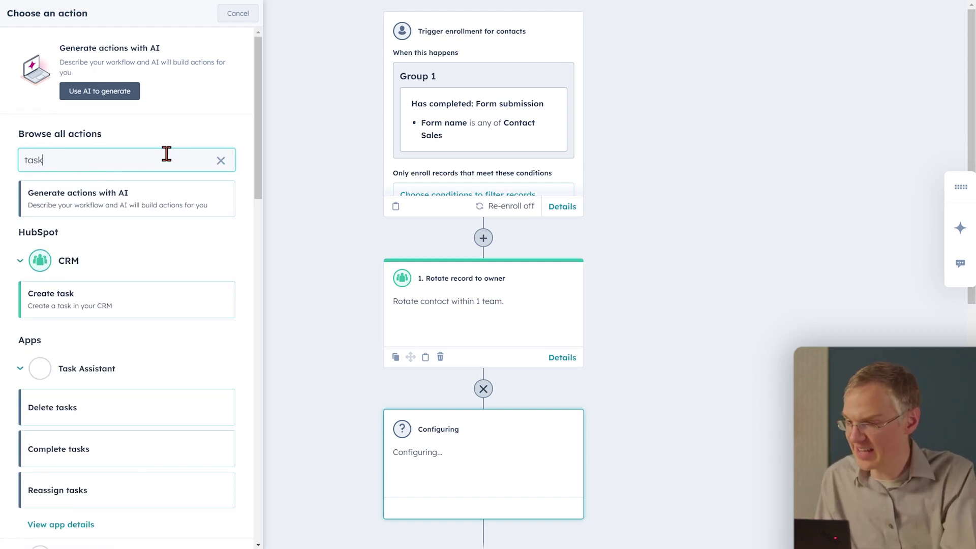
click(117, 303)
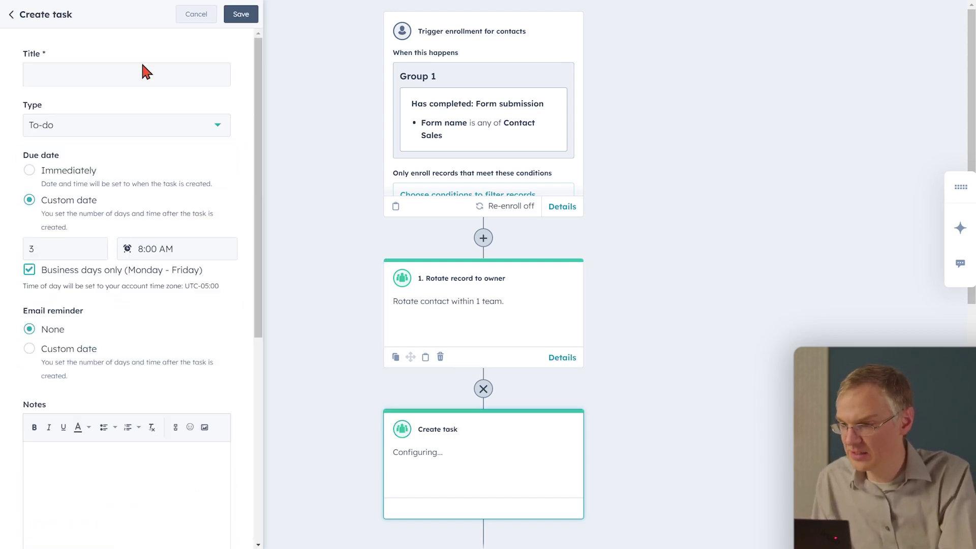
click(139, 80)
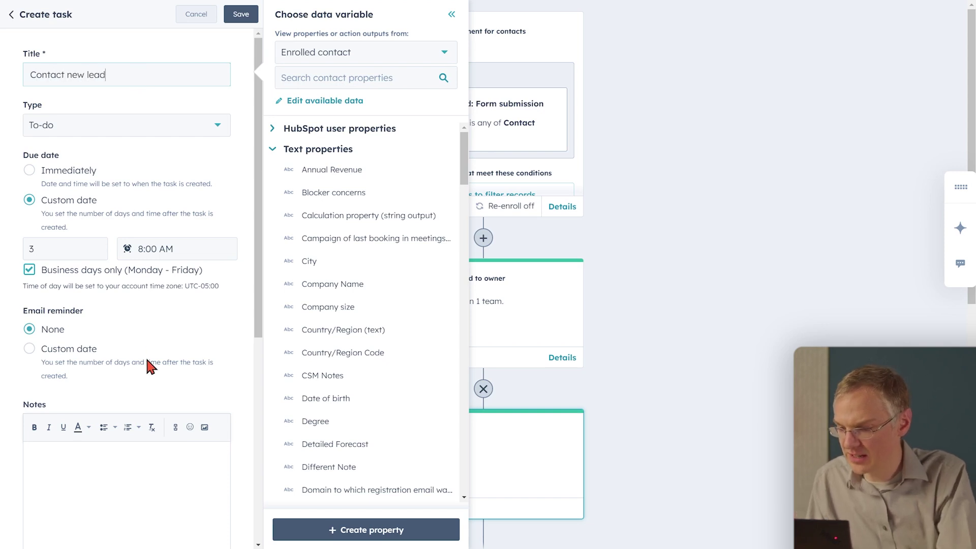
- Assign the task to the contact's existing owner and save the step
scroll(145, 355, down, 7)
click(106, 534)
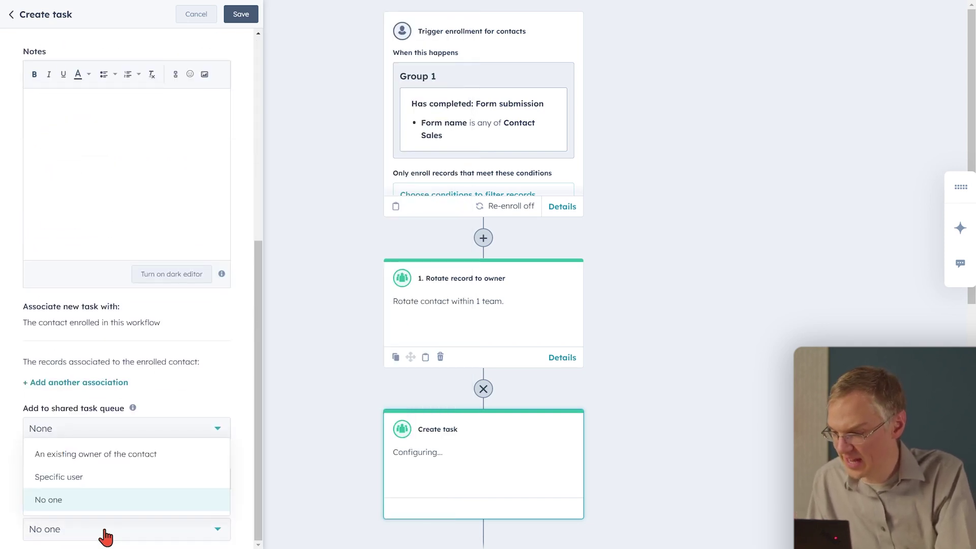
click(148, 456)
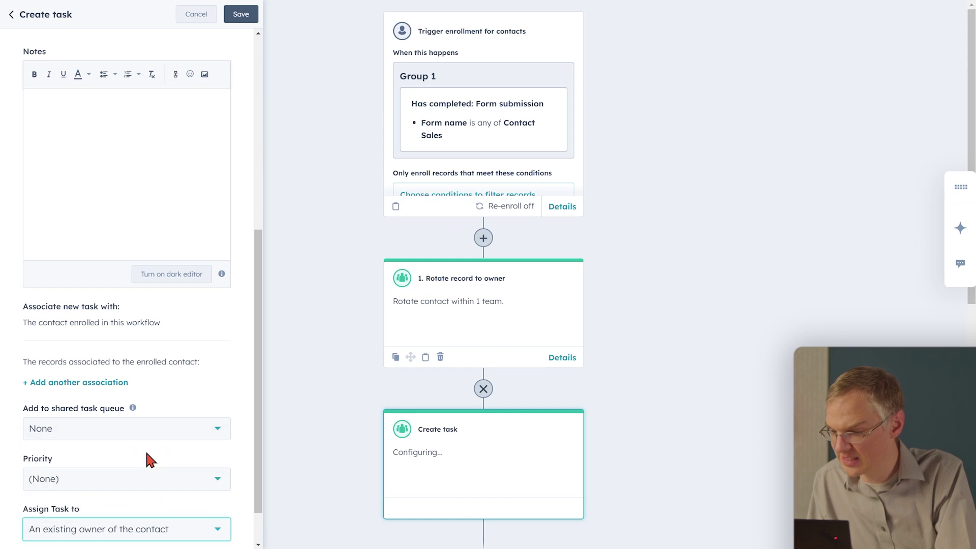
click(242, 16)
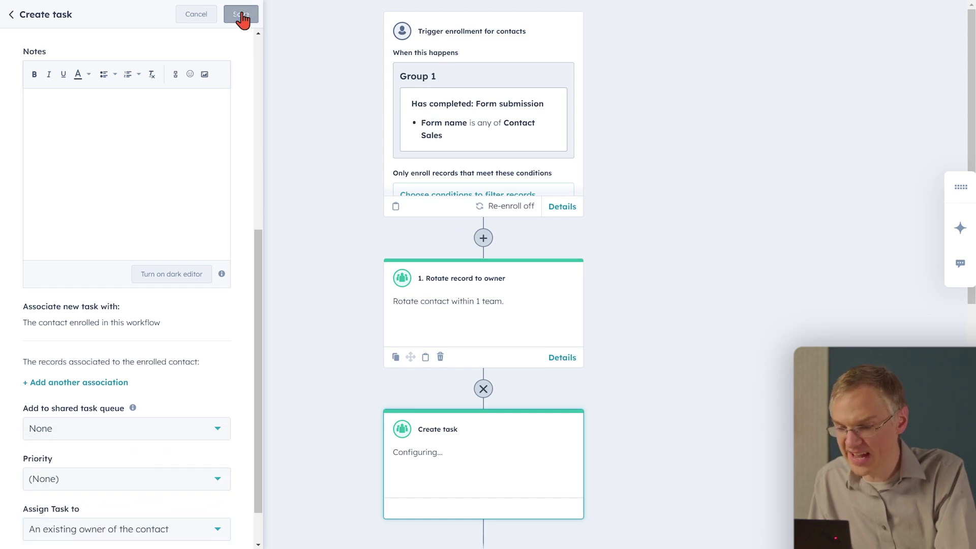